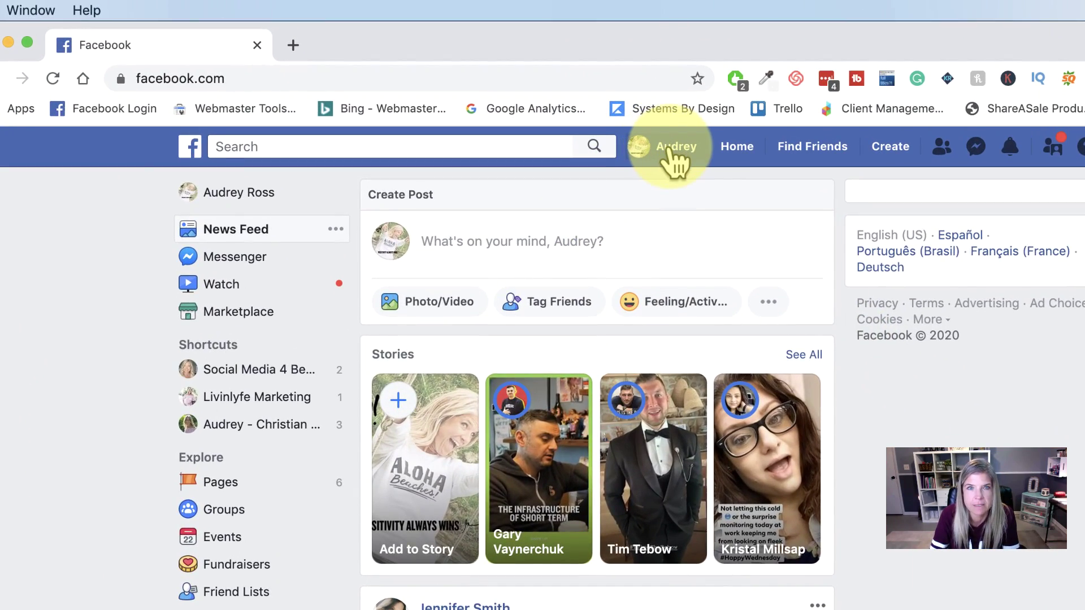
Go to your profile's Photos tab and show Your Photos
click(670, 149)
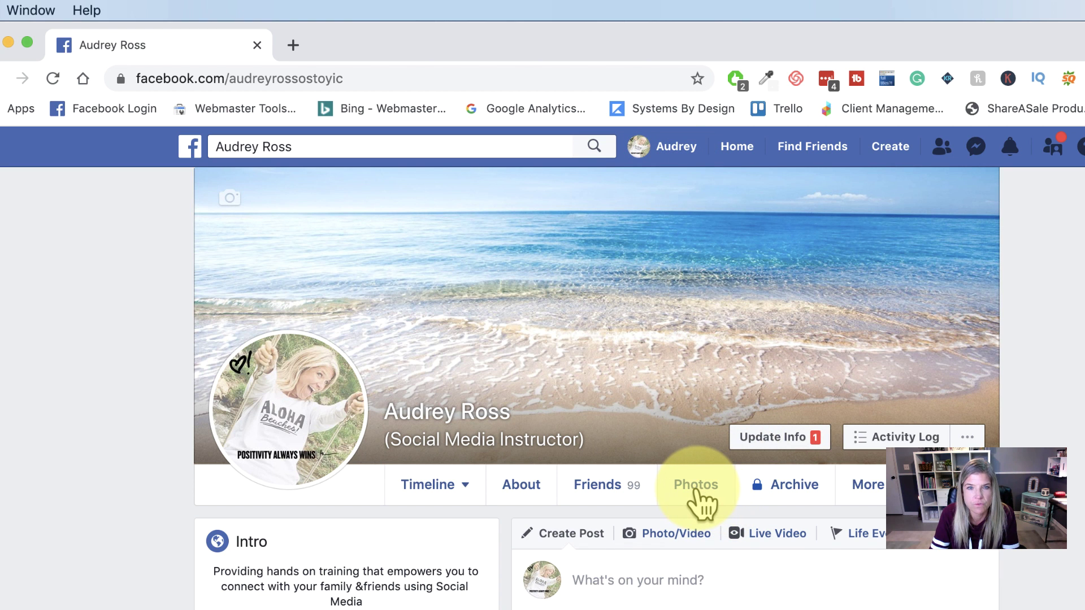
click(696, 490)
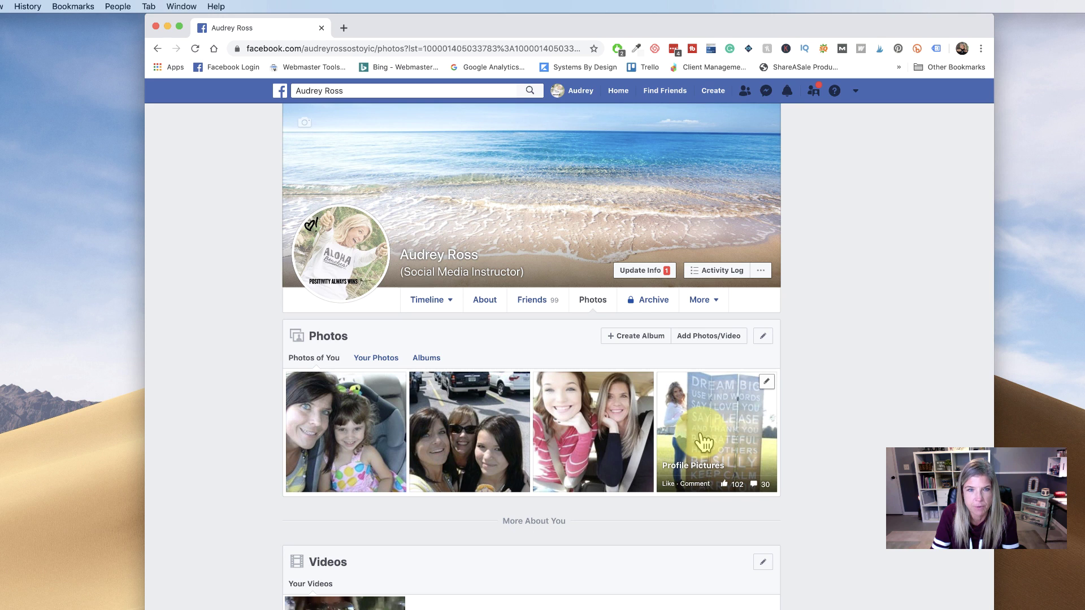
click(375, 362)
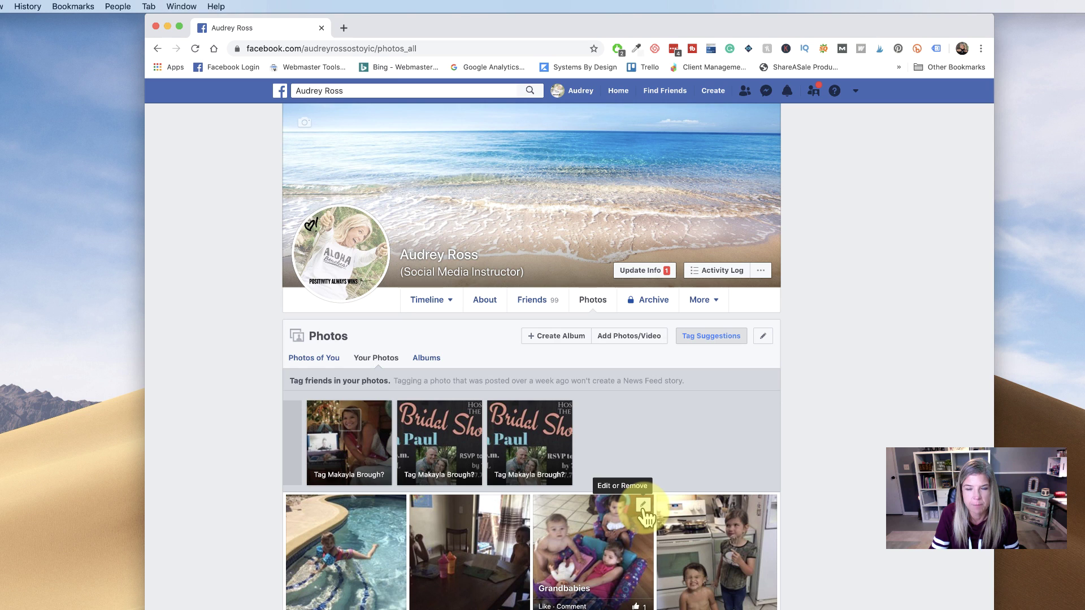
Download the Grandbabies photo from its pencil menu, saving it as the 'grand-children' JPEG
click(643, 505)
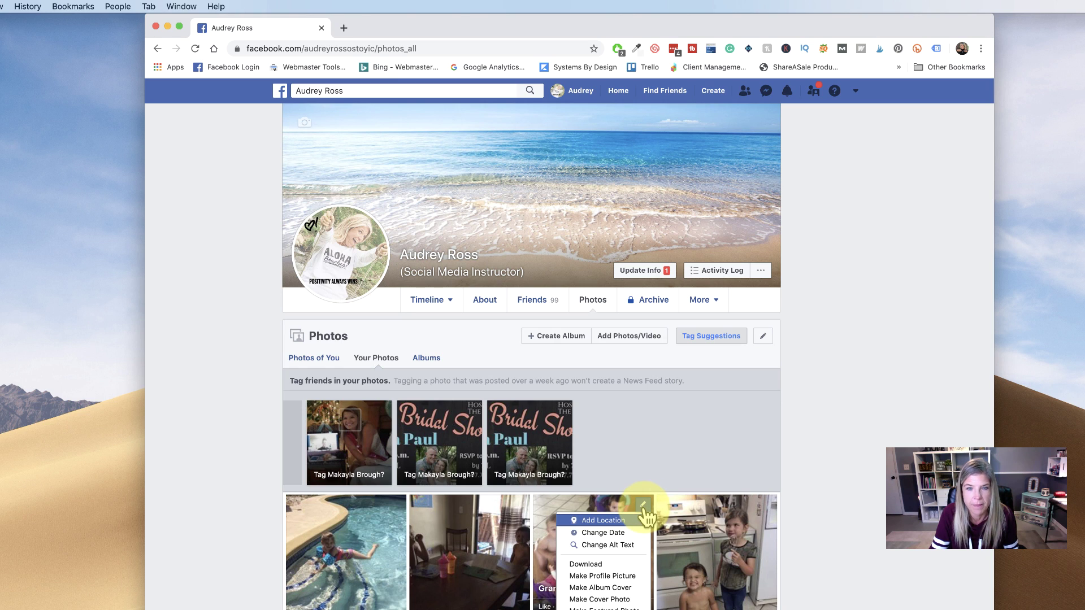
click(593, 567)
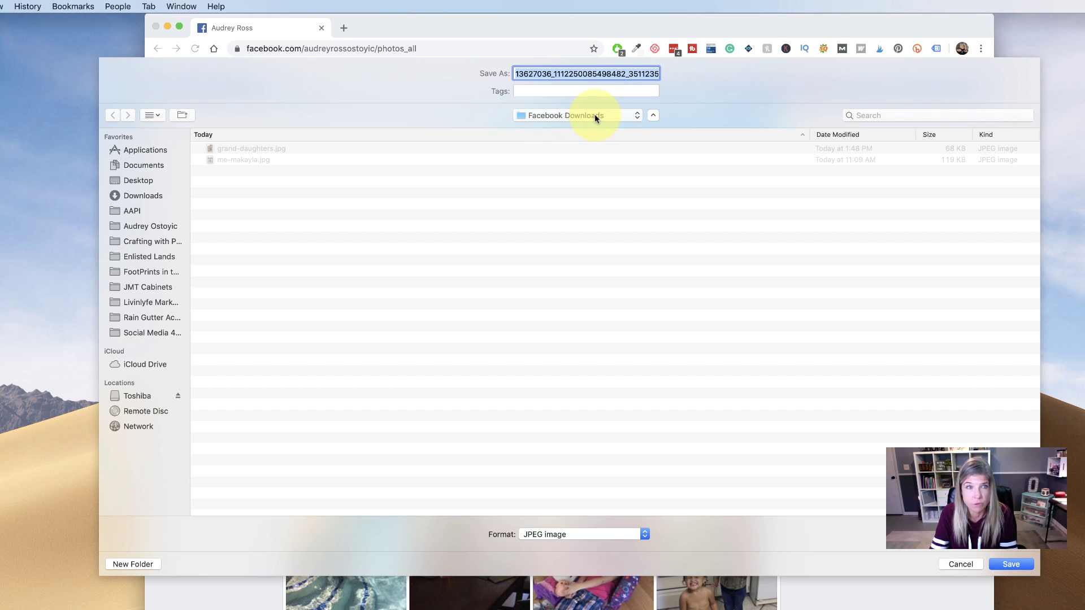
text(grand-)
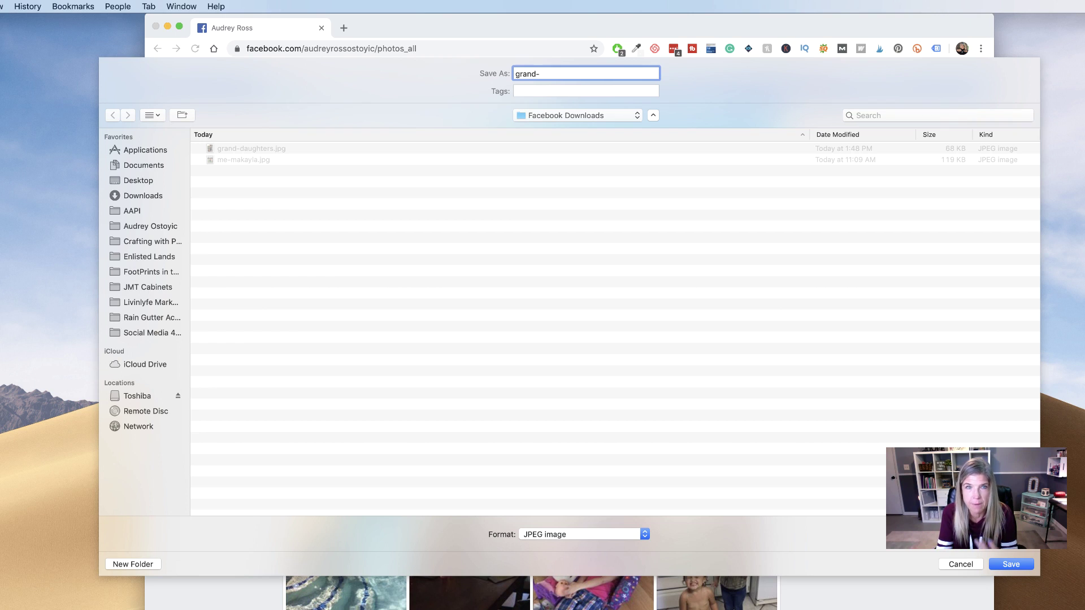
text(chil)
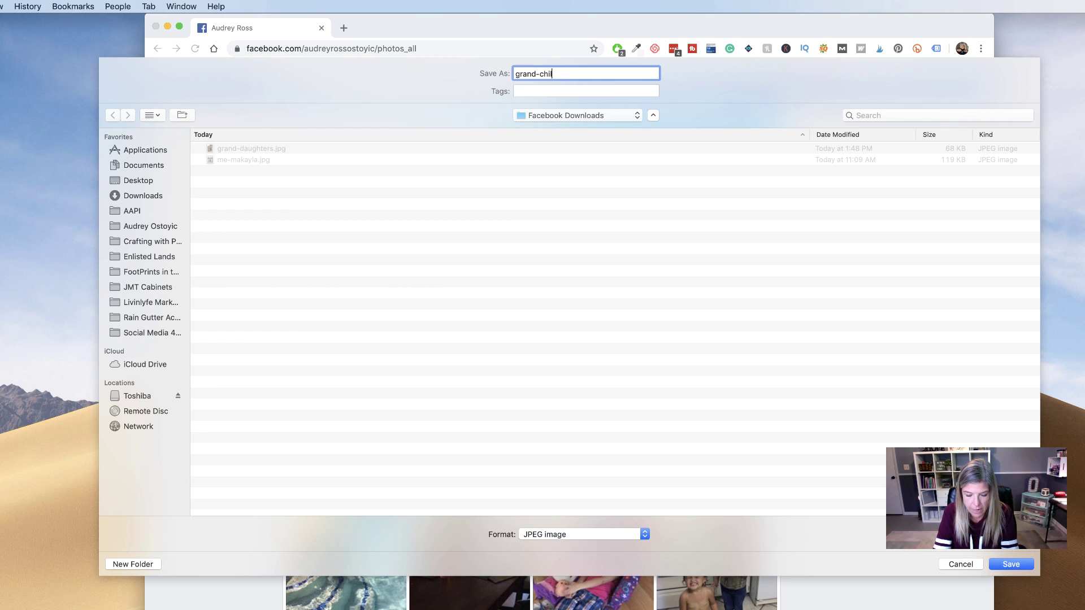
text(dren)
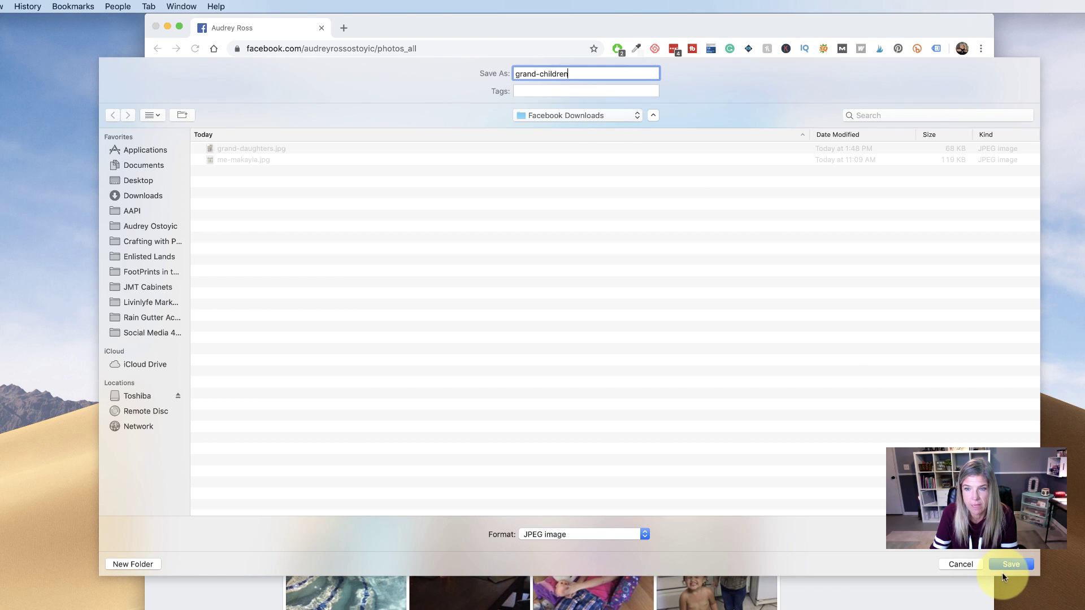
click(1003, 563)
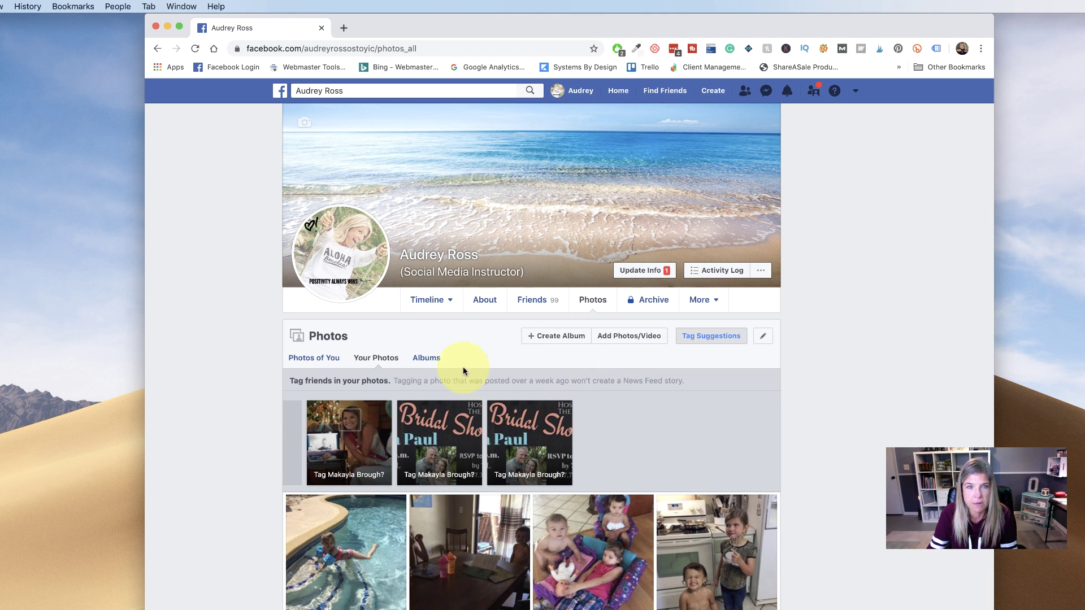
Request Download Album for the Profile Pictures album (9 posts) from its gear menu and confirm it
click(425, 357)
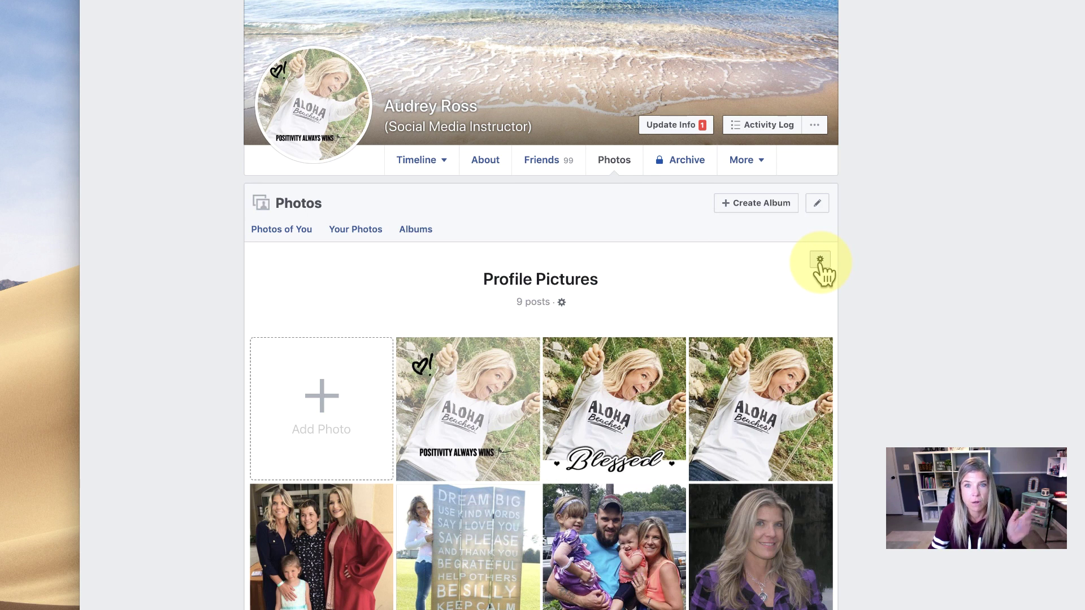
click(819, 259)
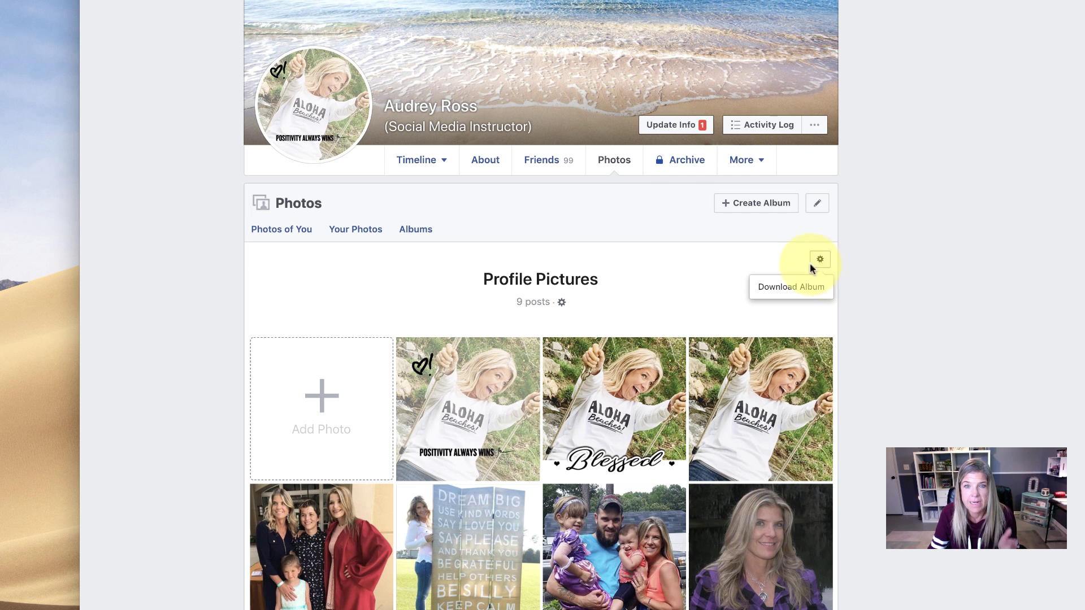
click(784, 289)
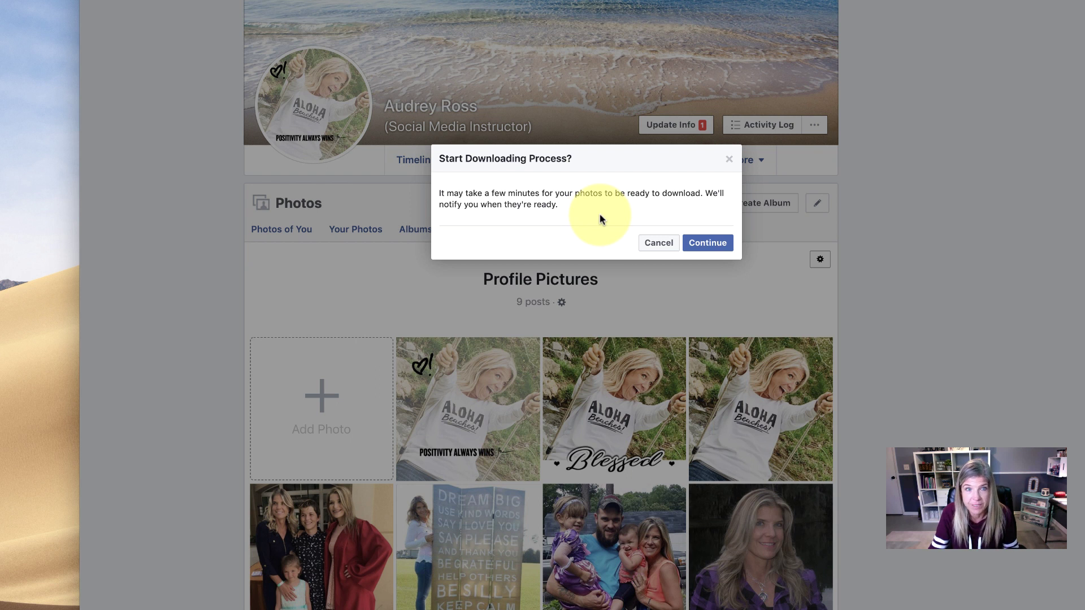
click(714, 243)
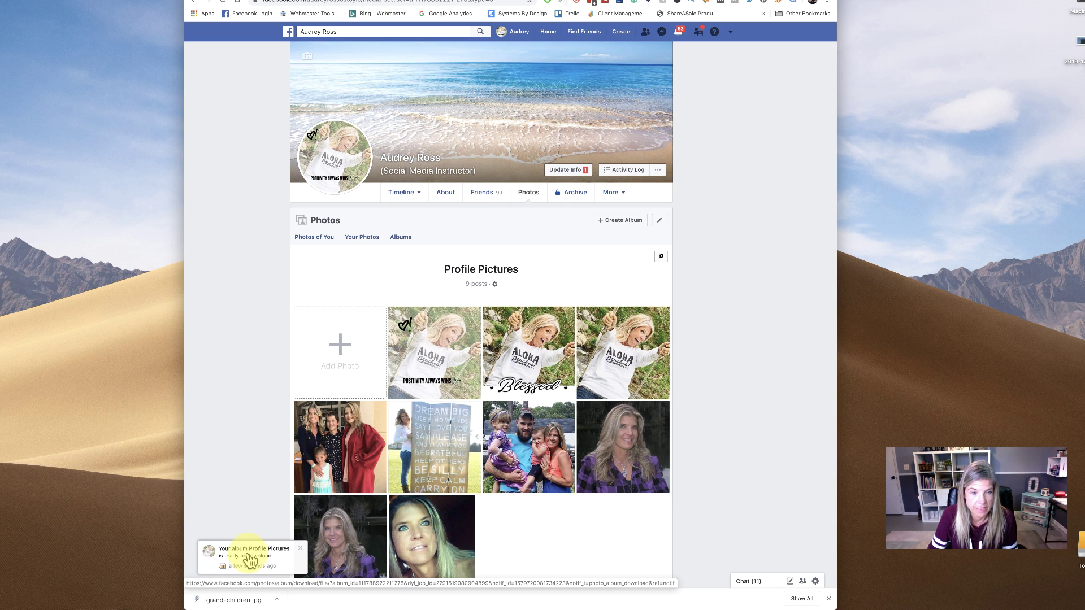
Fetch the ready album from its notification and save the zip as 'profile-pictures'
click(249, 558)
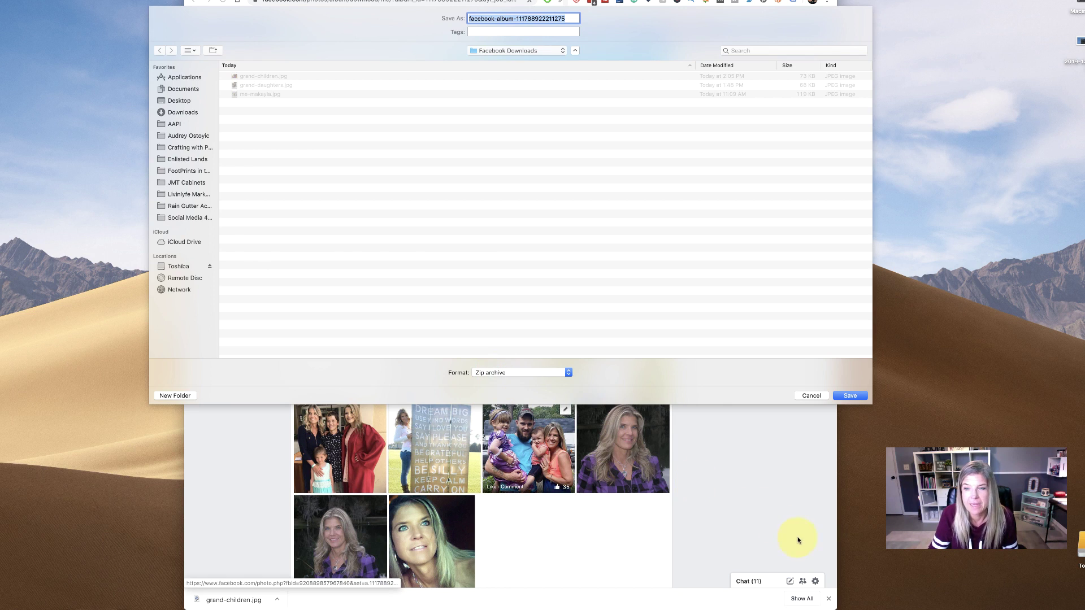
click(850, 396)
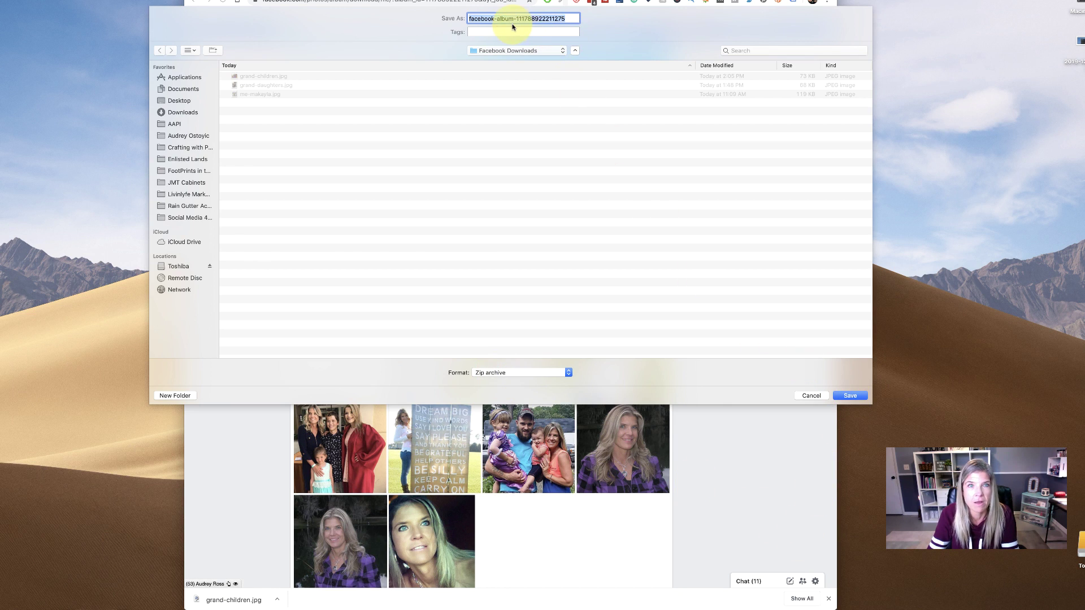
text(prof)
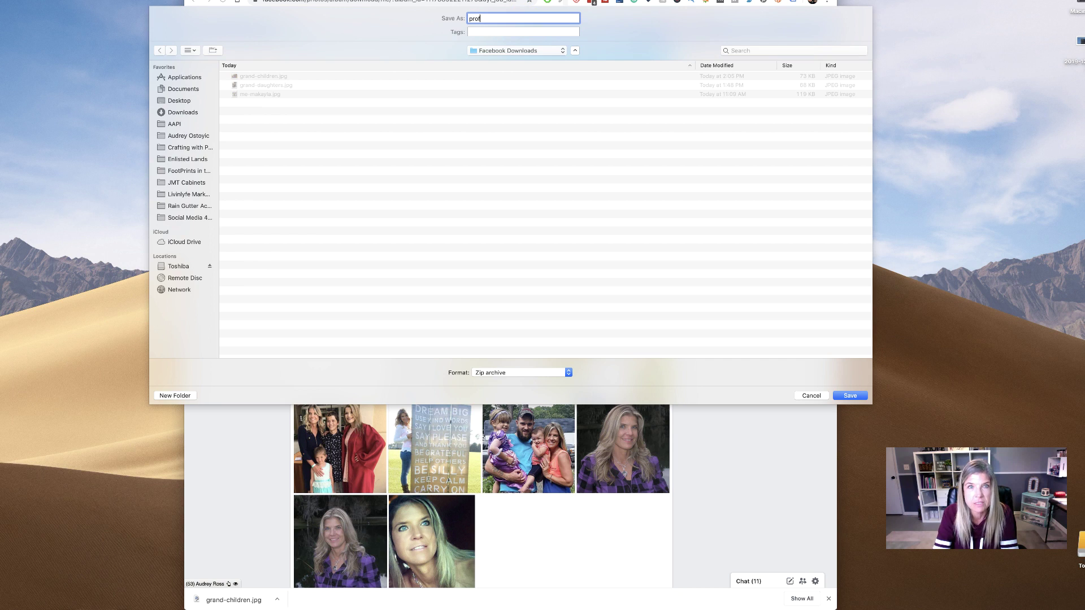
text(ile-pictures)
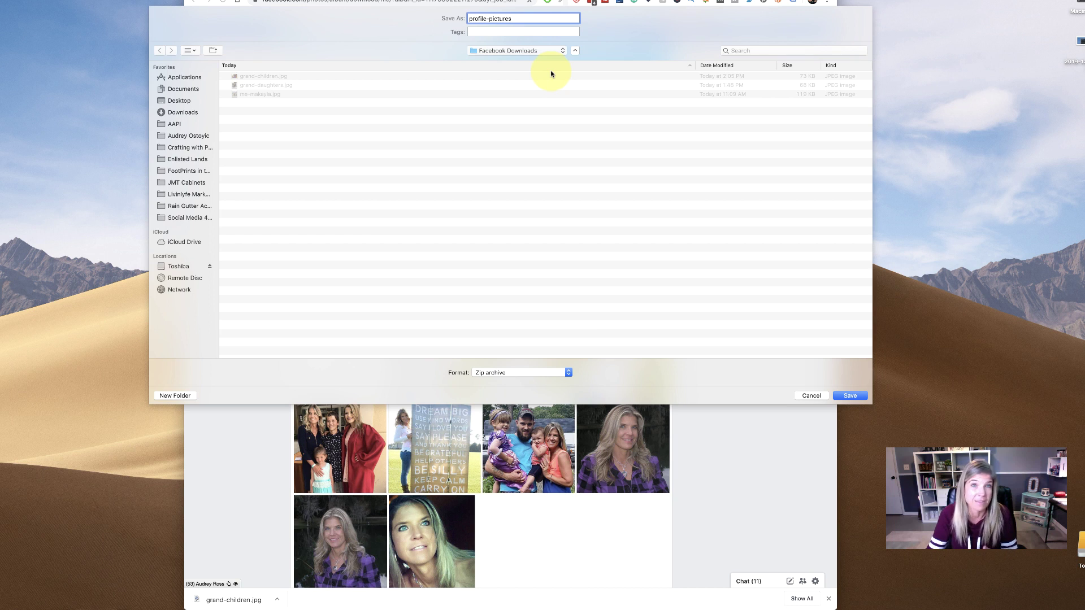
click(849, 396)
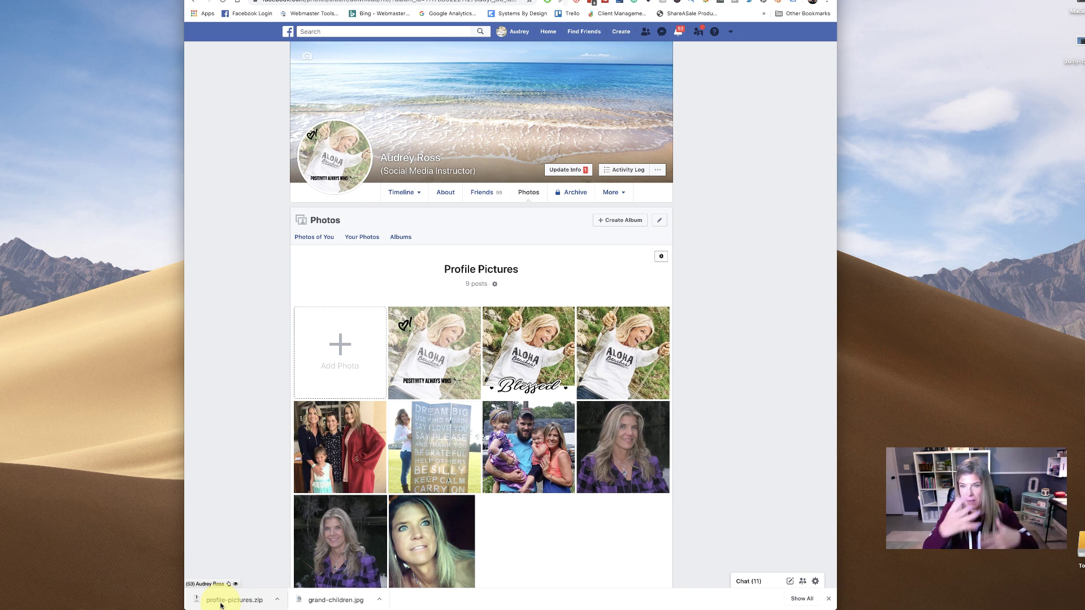
Unpack profile-pictures.zip and expand photos_and_videos and ProfilePictures_SSvQGoCyWA to list the nine photos
click(221, 606)
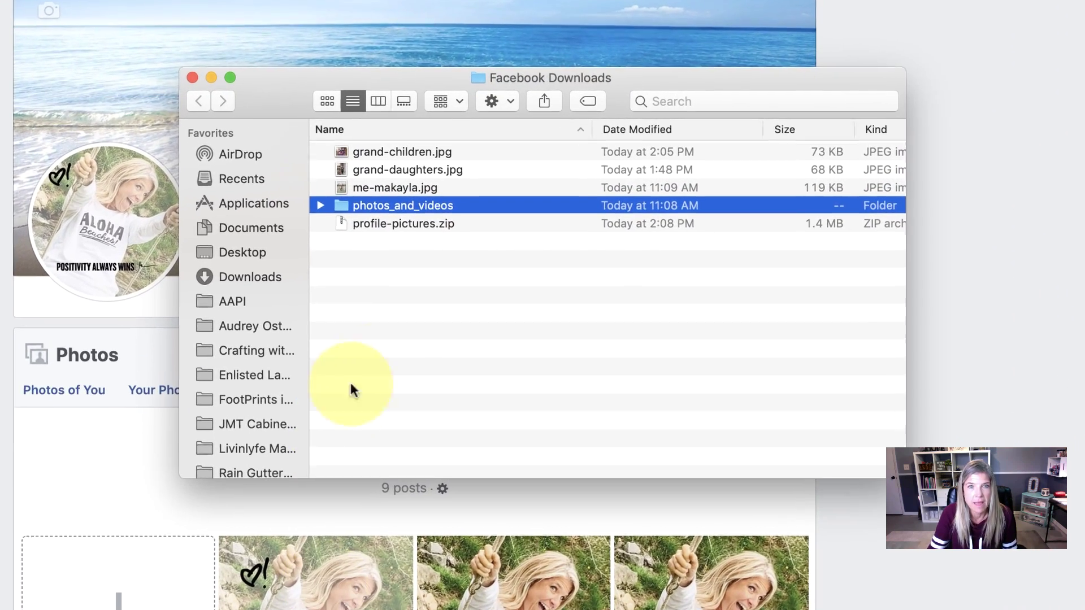
click(318, 206)
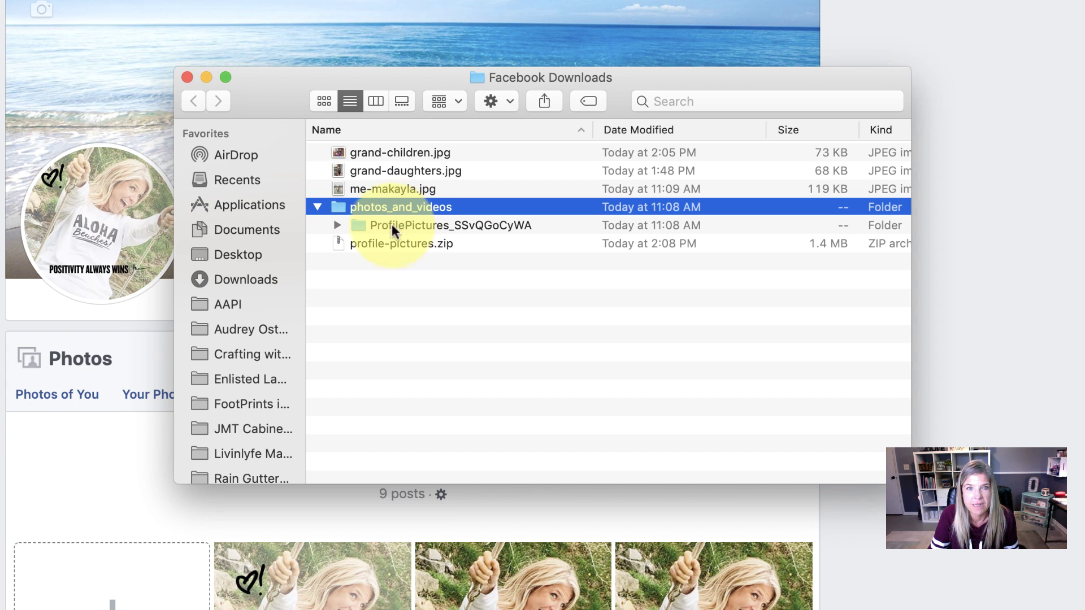
click(338, 224)
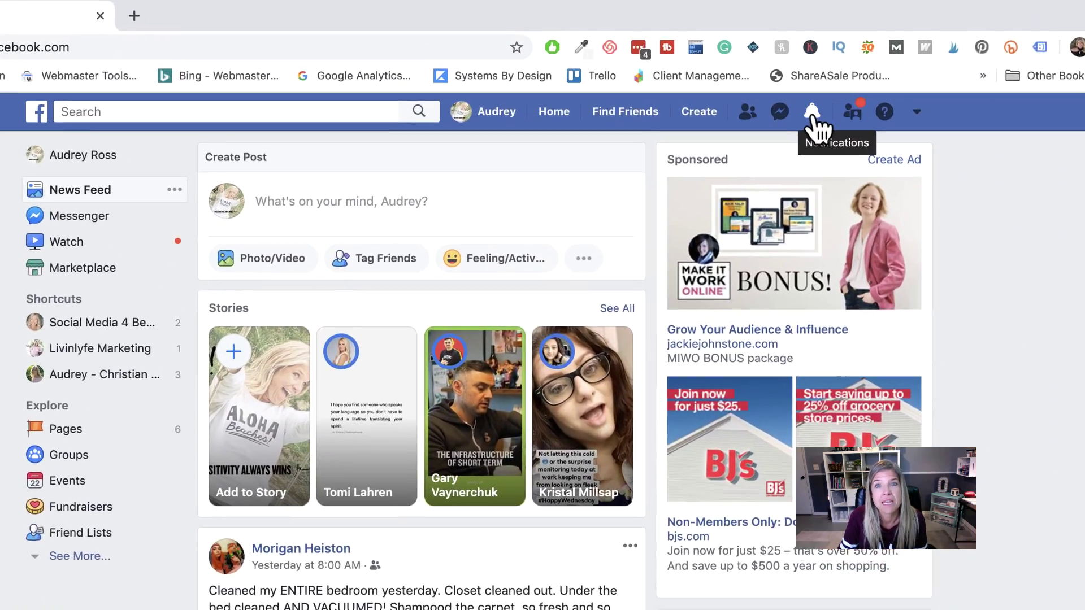
Open the 'Your album Profile Pictures is ready to download' notification from the bell menu
click(673, 69)
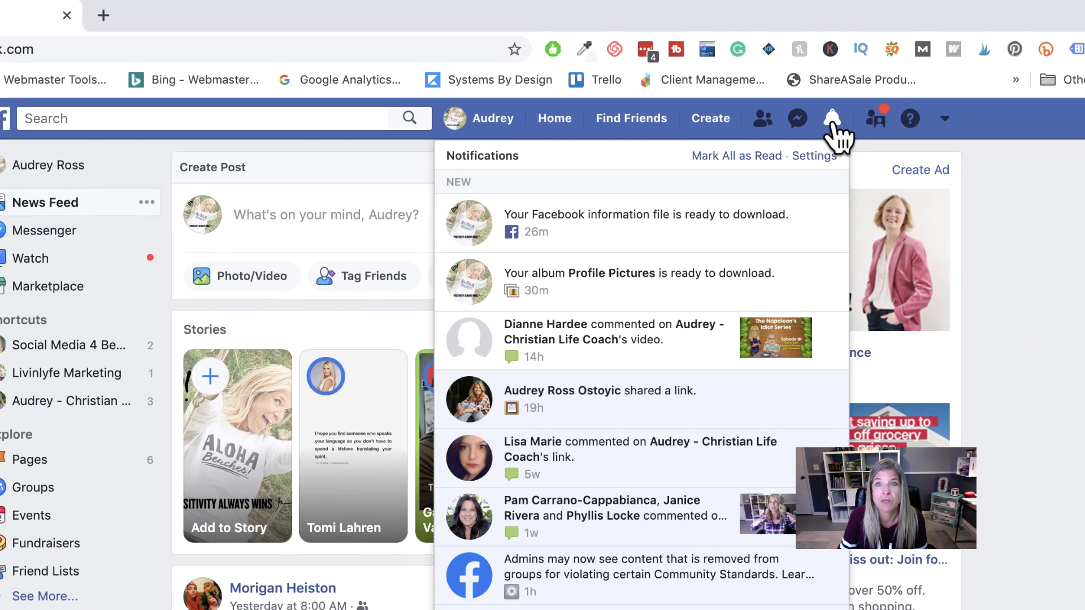
click(658, 285)
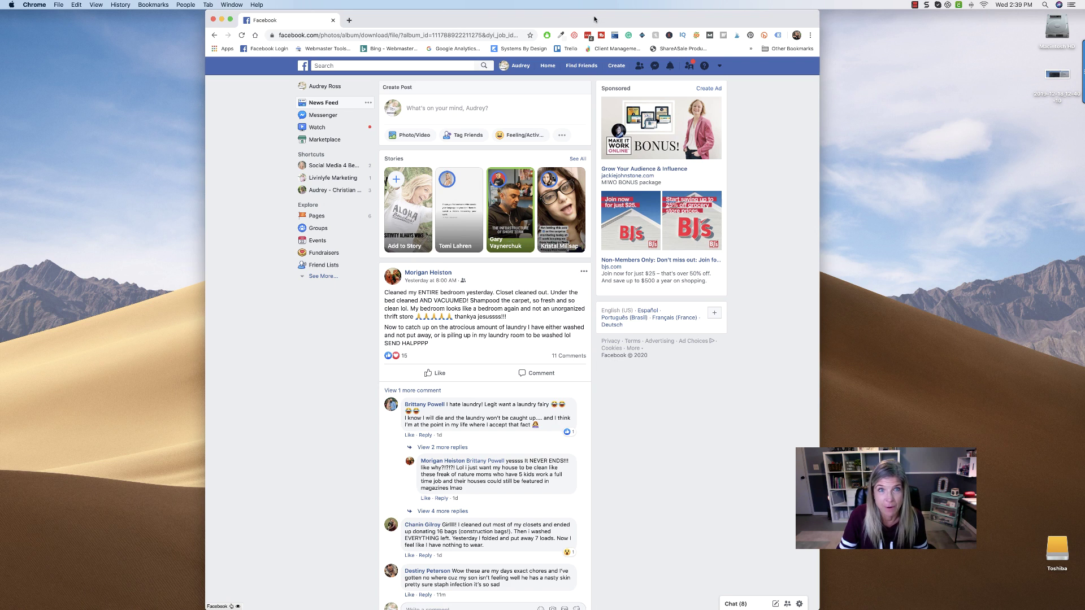
drag(595, 19, 631, 19)
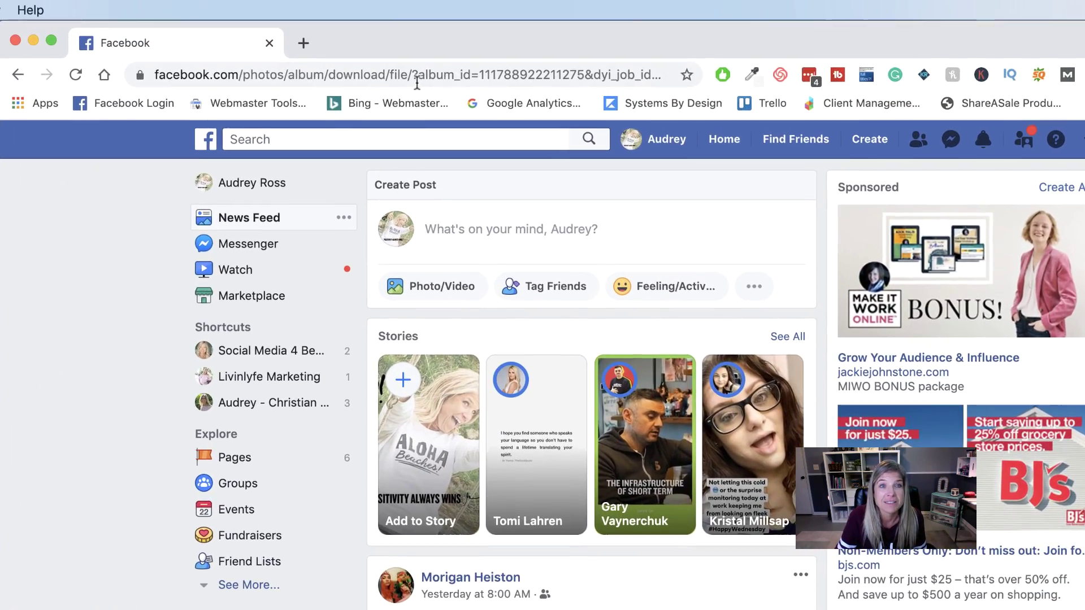
Copy the album download URL and load it in a new Chrome tab
click(441, 38)
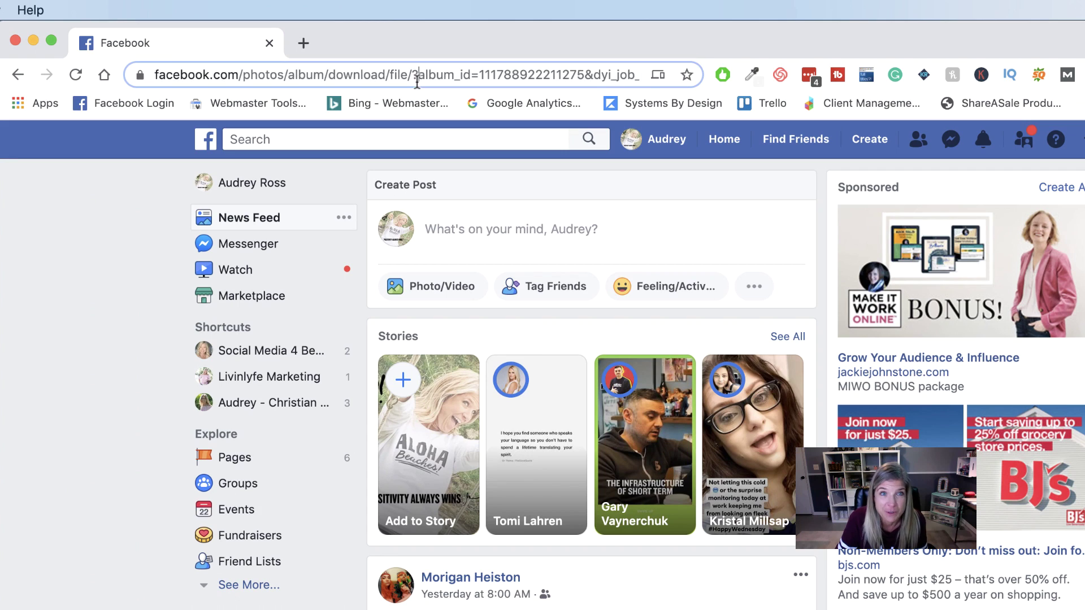
key(super+a)
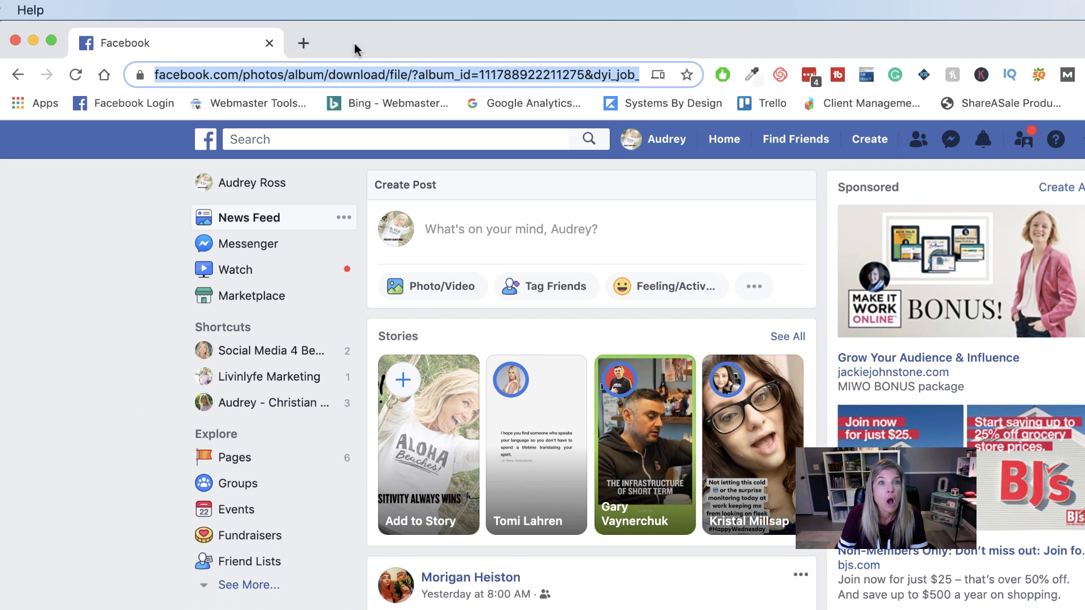
click(304, 43)
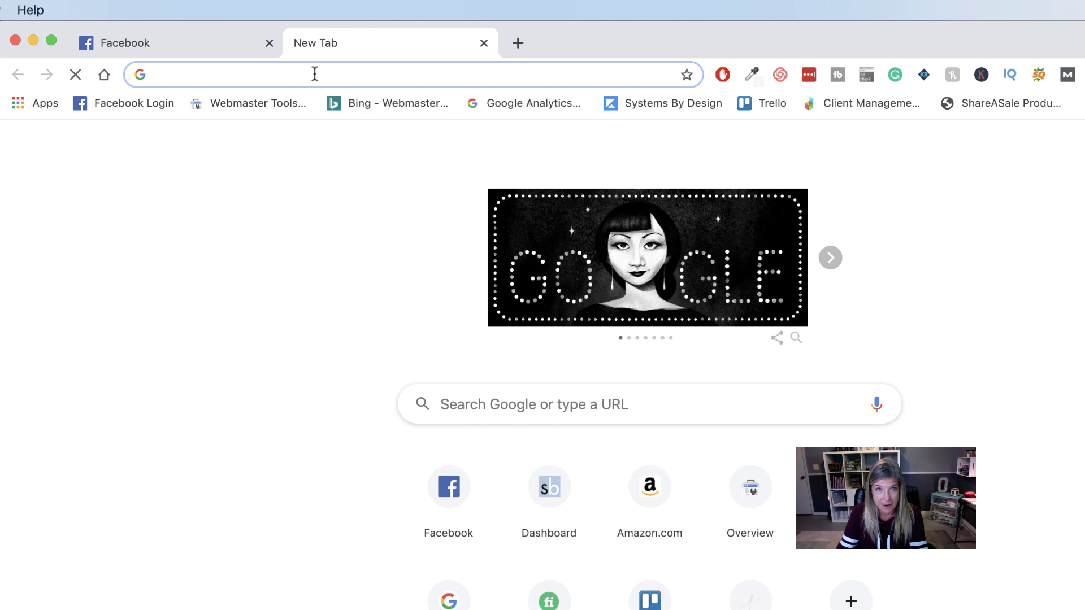
key(super+v)
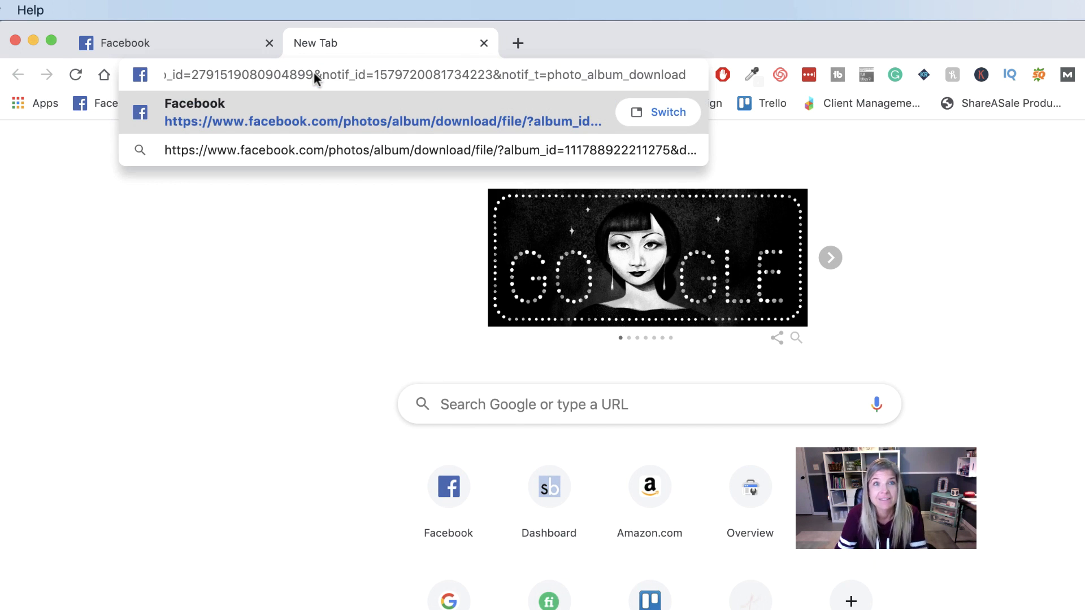
key(Return)
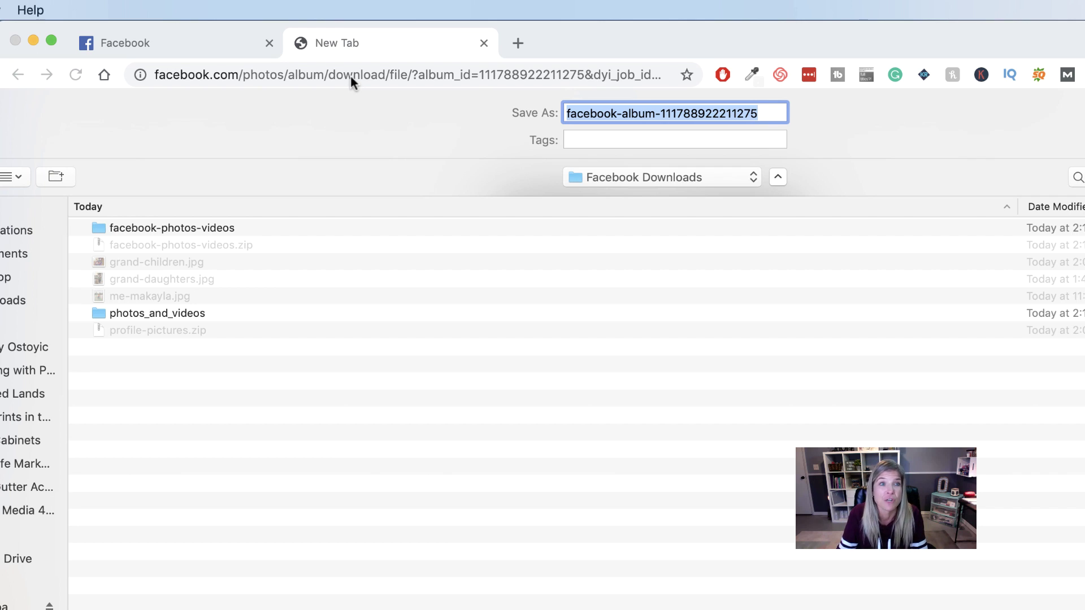
Replace the suggested facebook-album file name with 'profile-photos' and save the zip
click(528, 205)
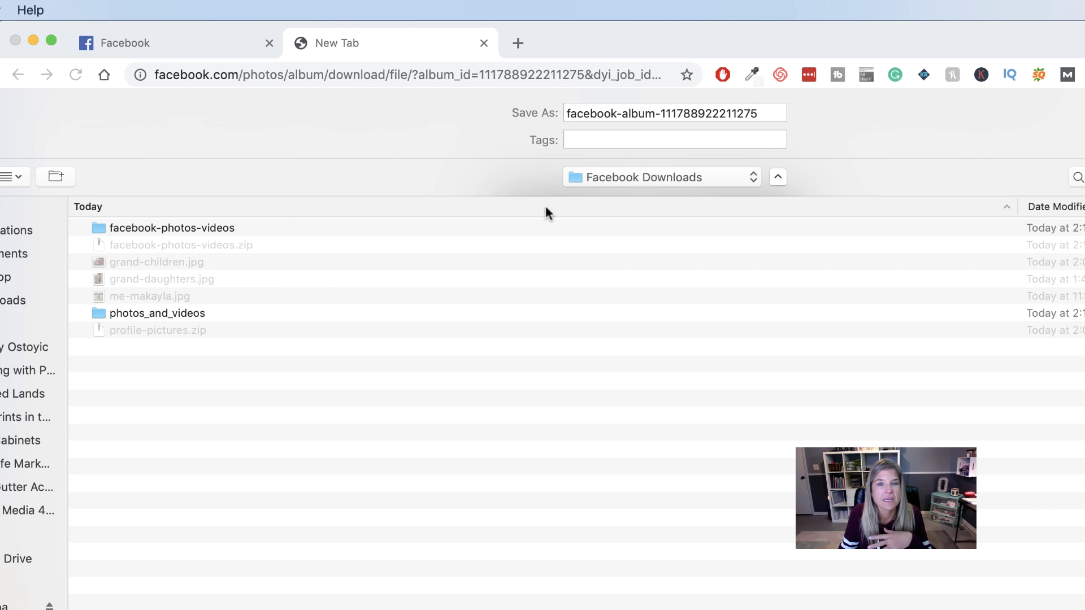
drag(719, 113, 746, 114)
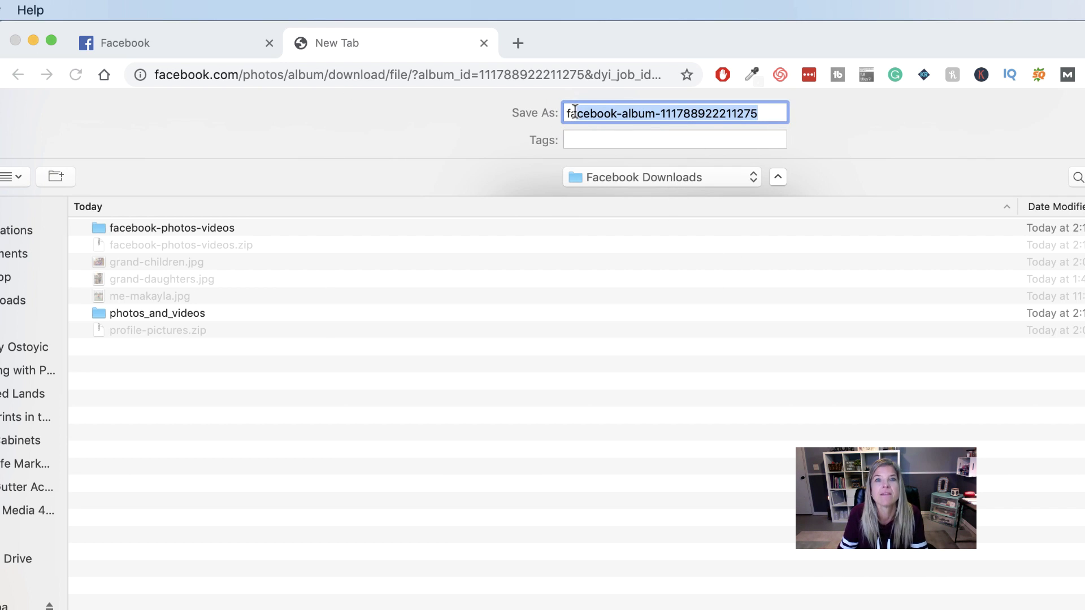
key(BackSpace)
key(BackSpace)
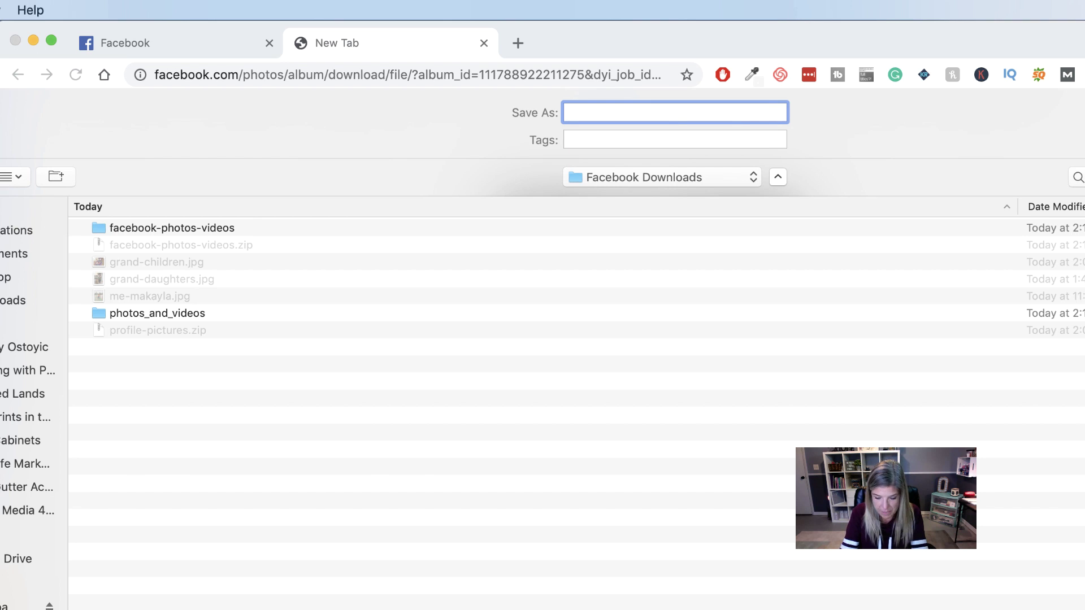
text(profi)
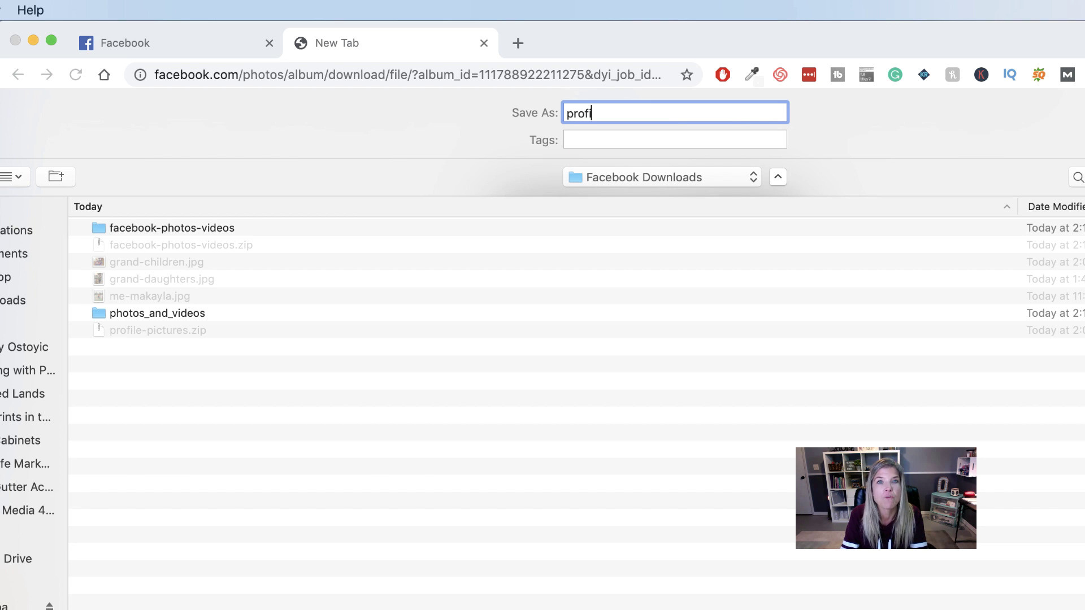
text(le-photos)
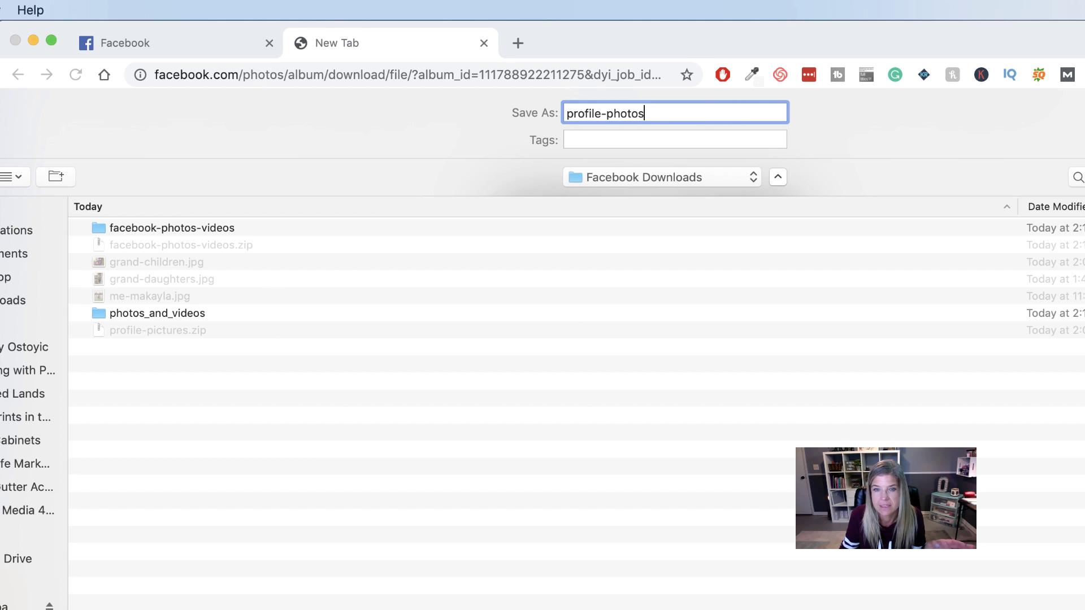
key(Return)
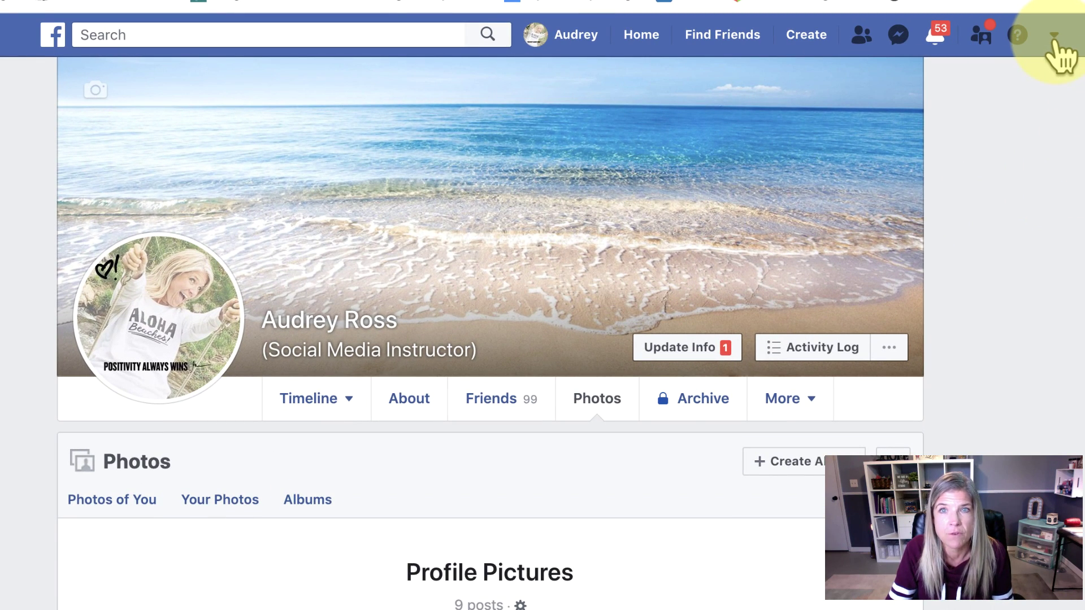
Go through the account menu, Settings and Your Facebook Information to Download Your Information
click(1053, 40)
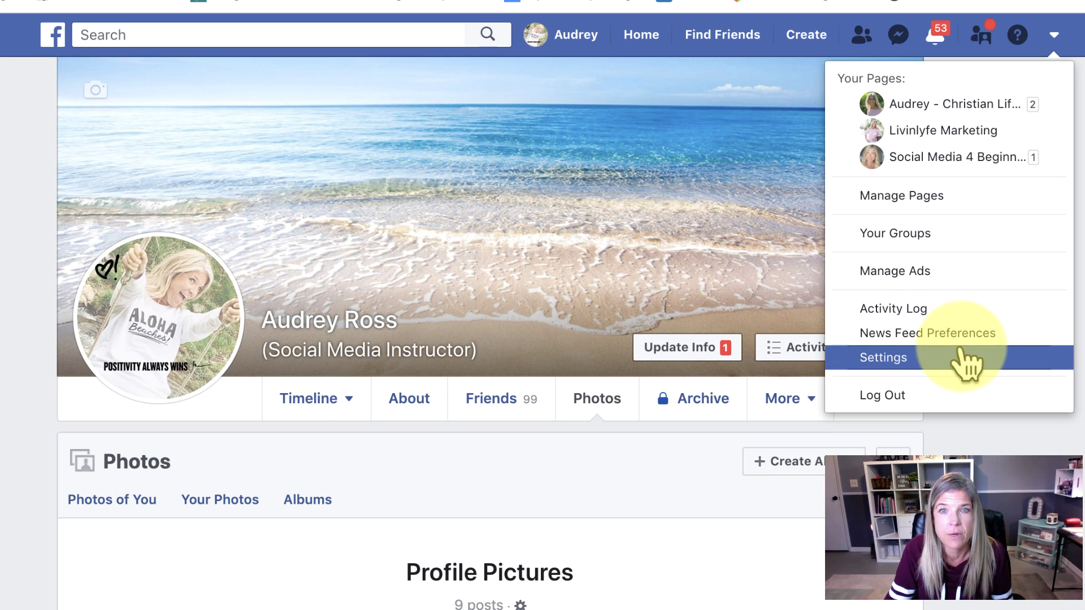
click(910, 357)
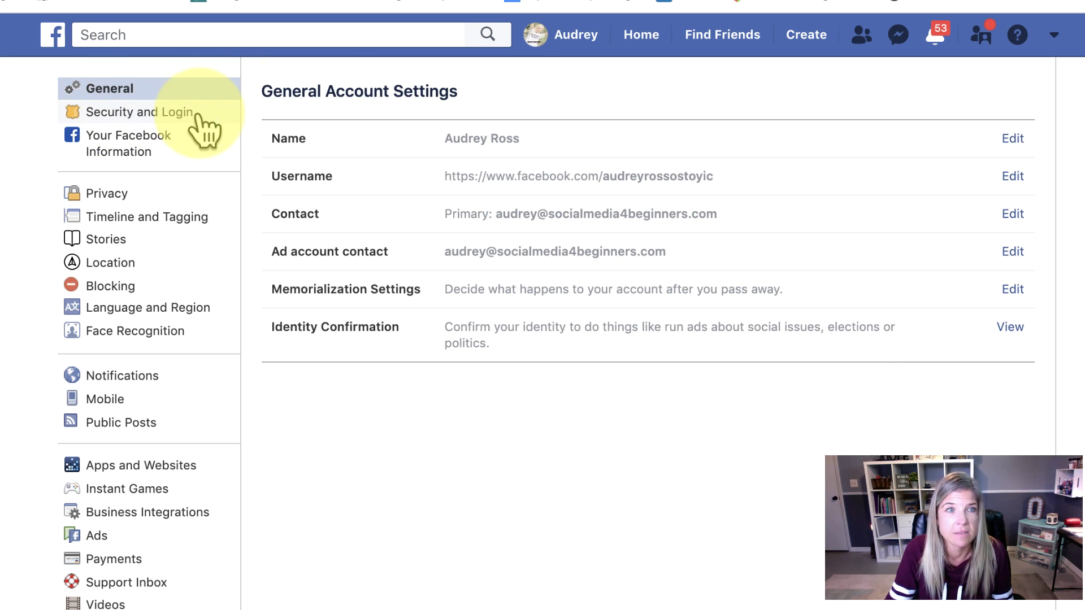
click(179, 152)
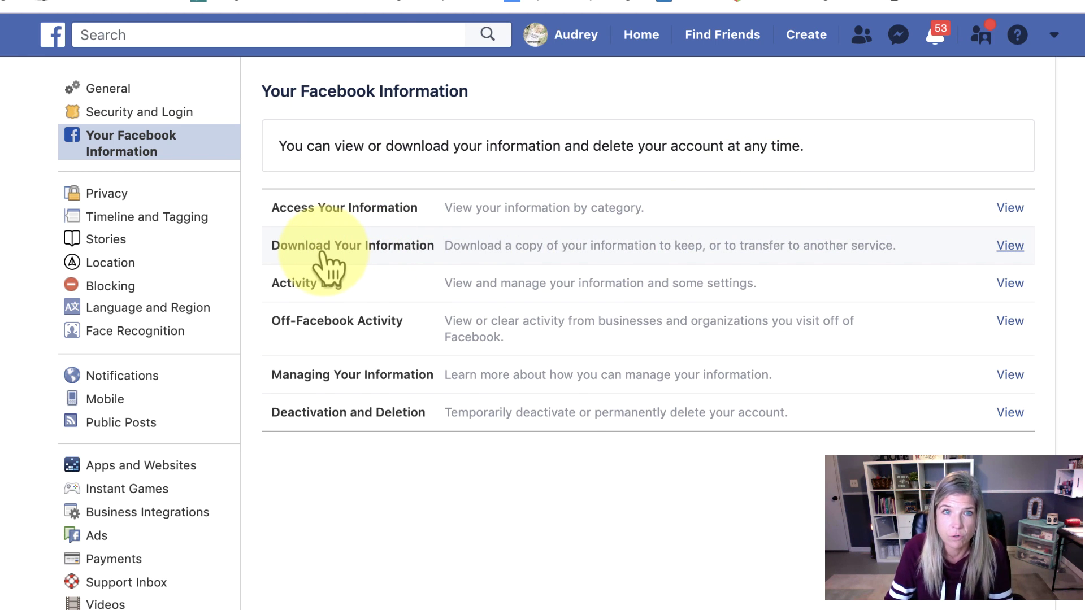
click(1011, 246)
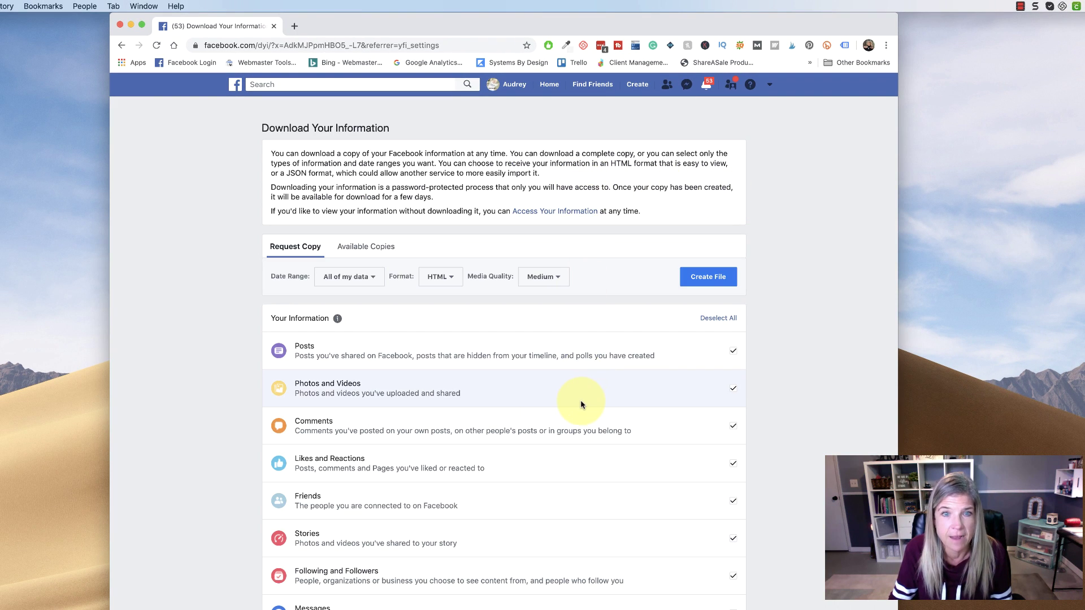
Deselect all information categories, then tick only Photos and Videos
scroll(647, 474, down, 5)
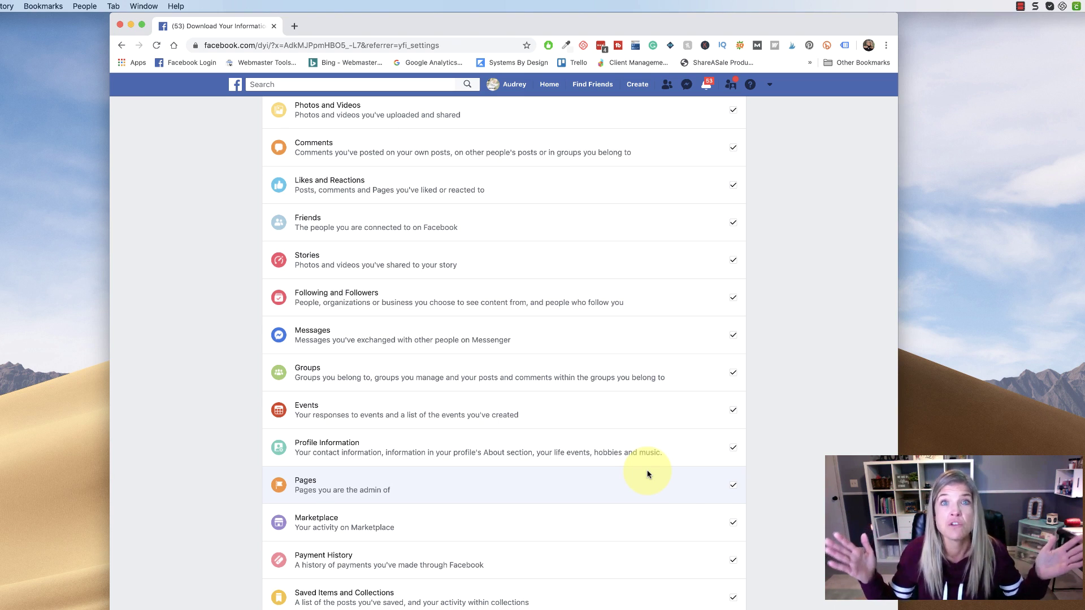
scroll(648, 474, up, 5)
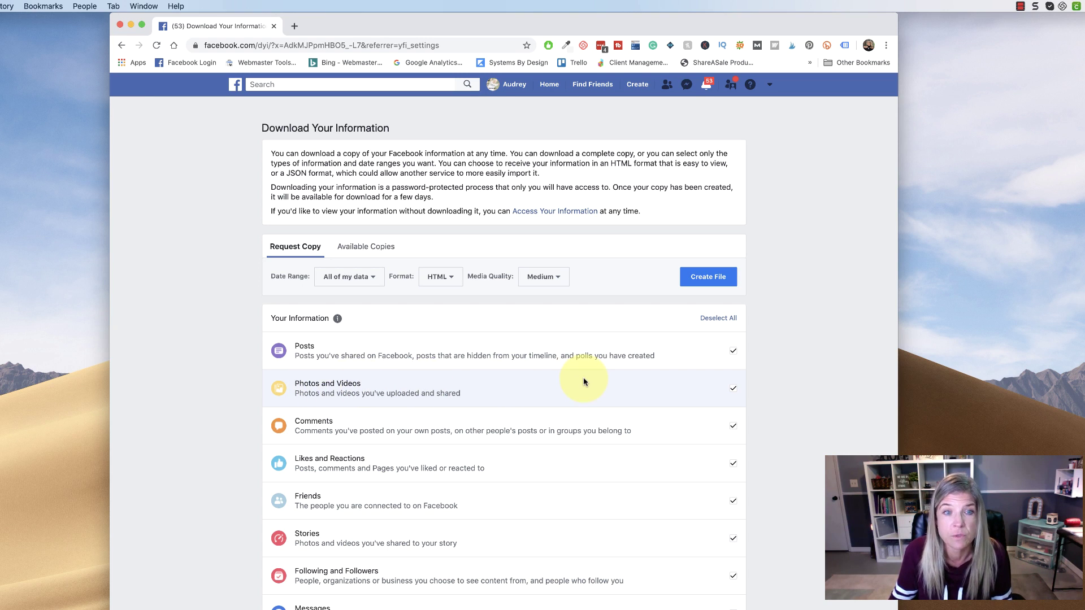
click(718, 319)
click(731, 388)
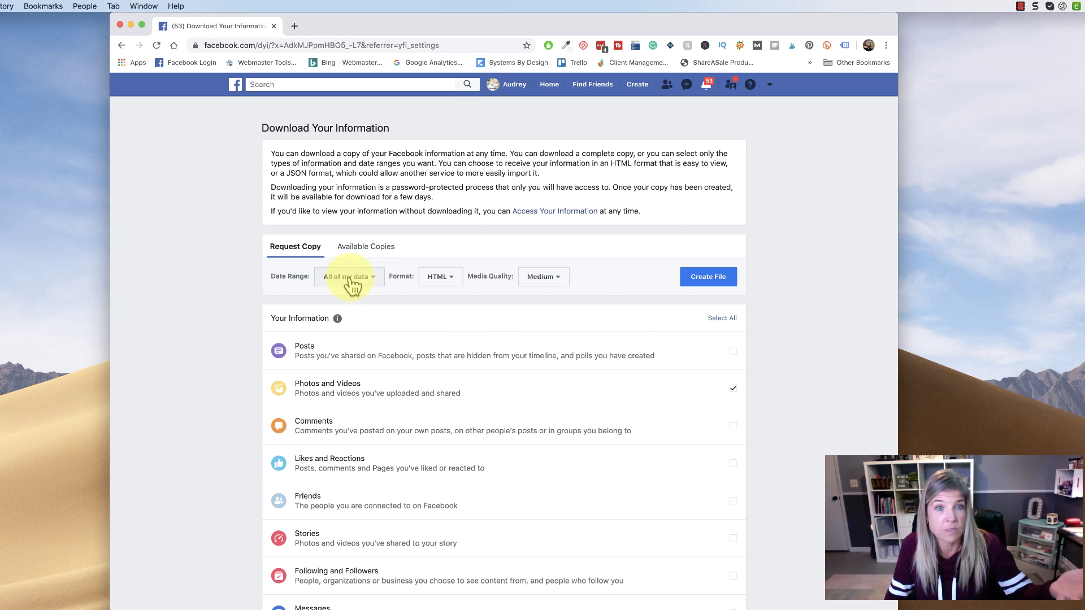
Keep the date range at All of my data and format HTML, and set media quality to High
click(352, 279)
click(350, 282)
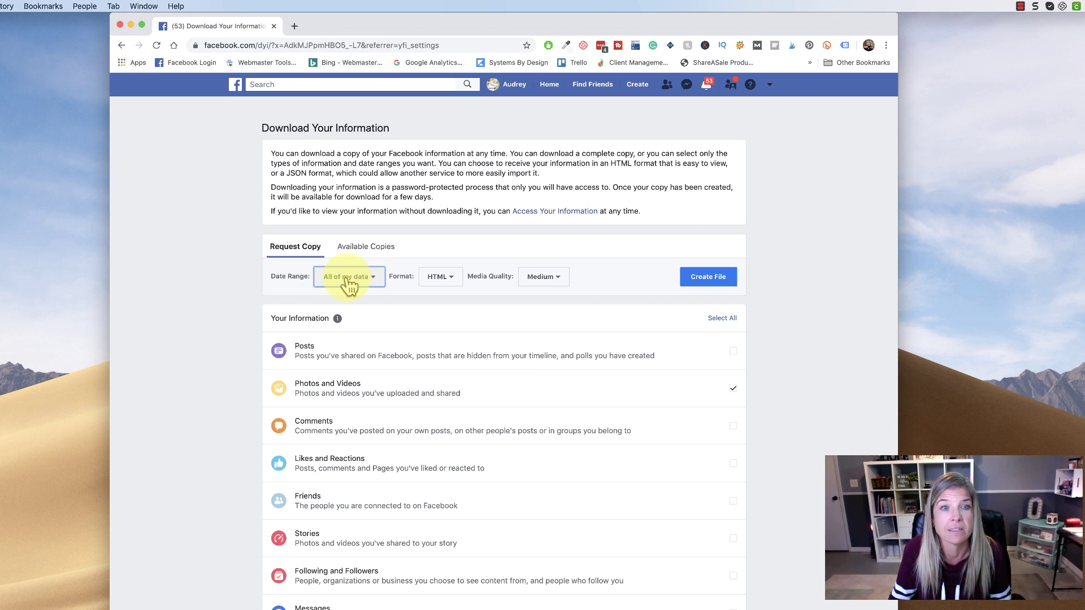
click(452, 279)
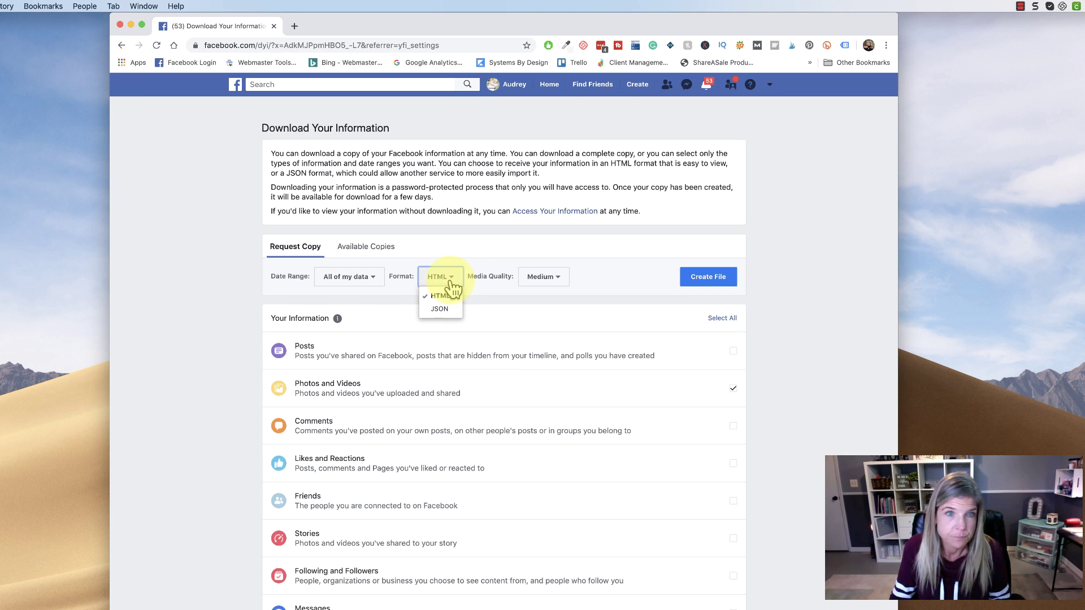
click(447, 284)
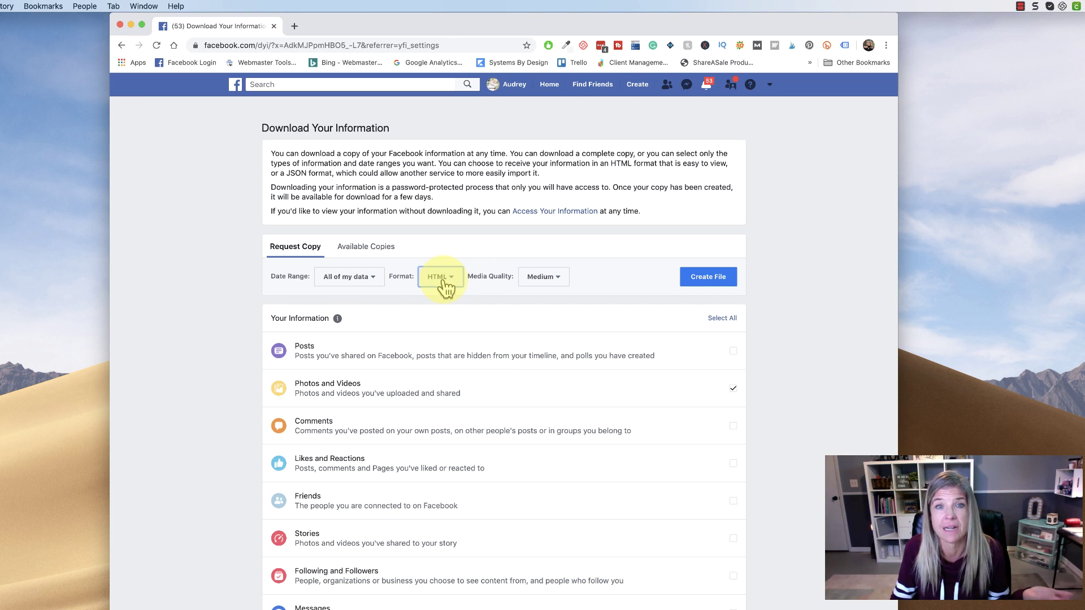
click(561, 283)
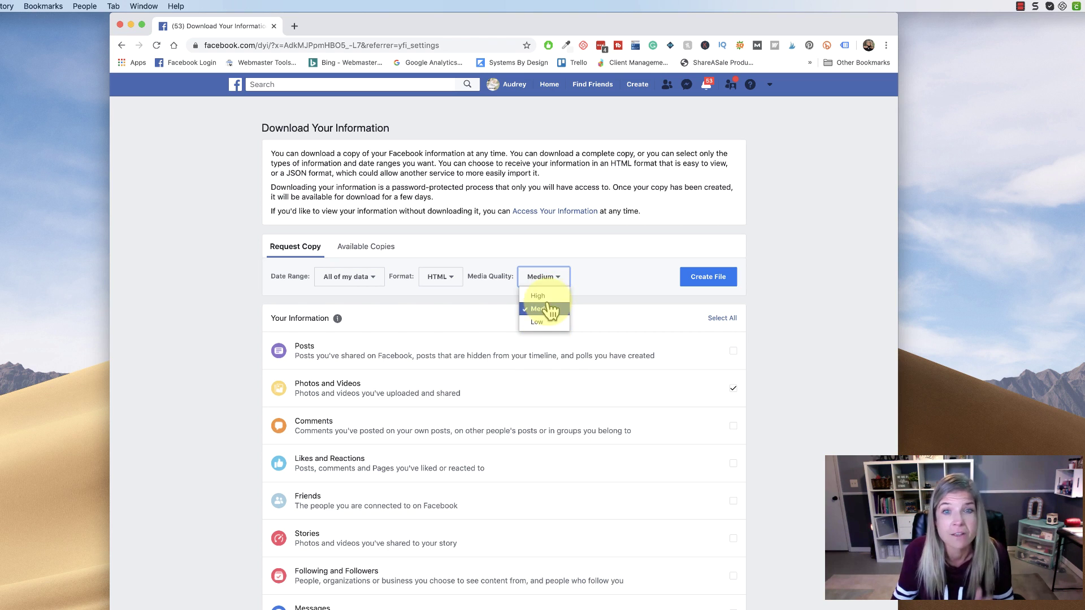
click(541, 295)
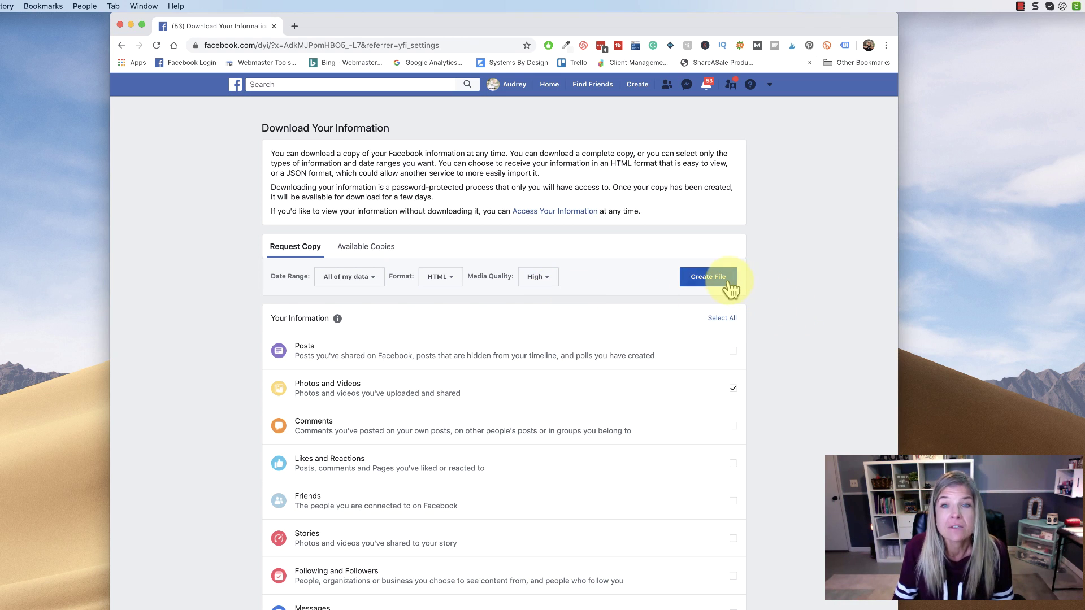
Start creating the Photos and Videos information file
click(709, 278)
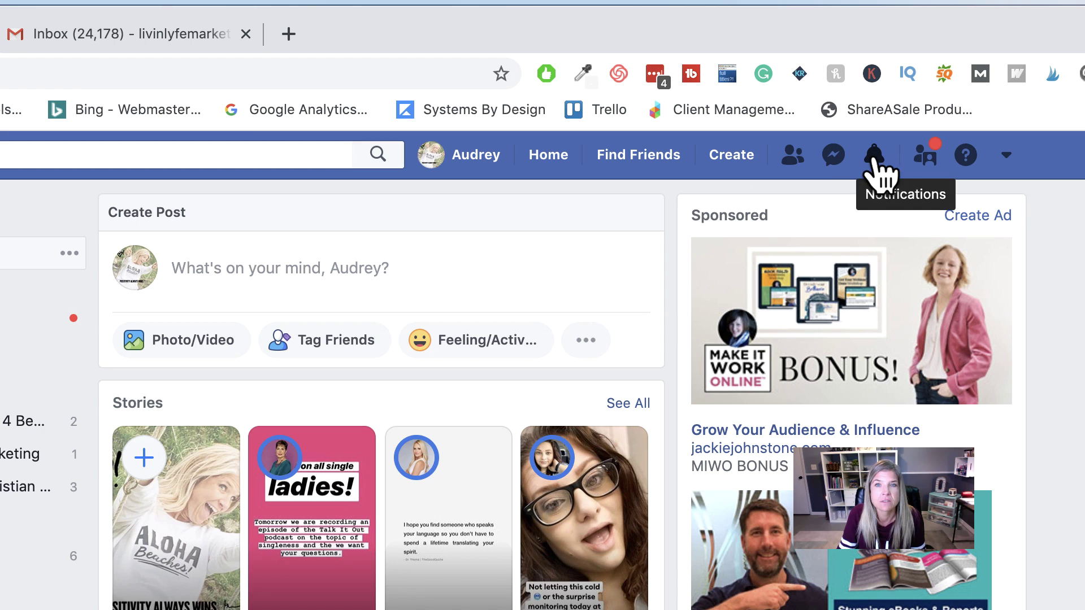
Open the 'Your Facebook information file is ready to download' notification
click(875, 164)
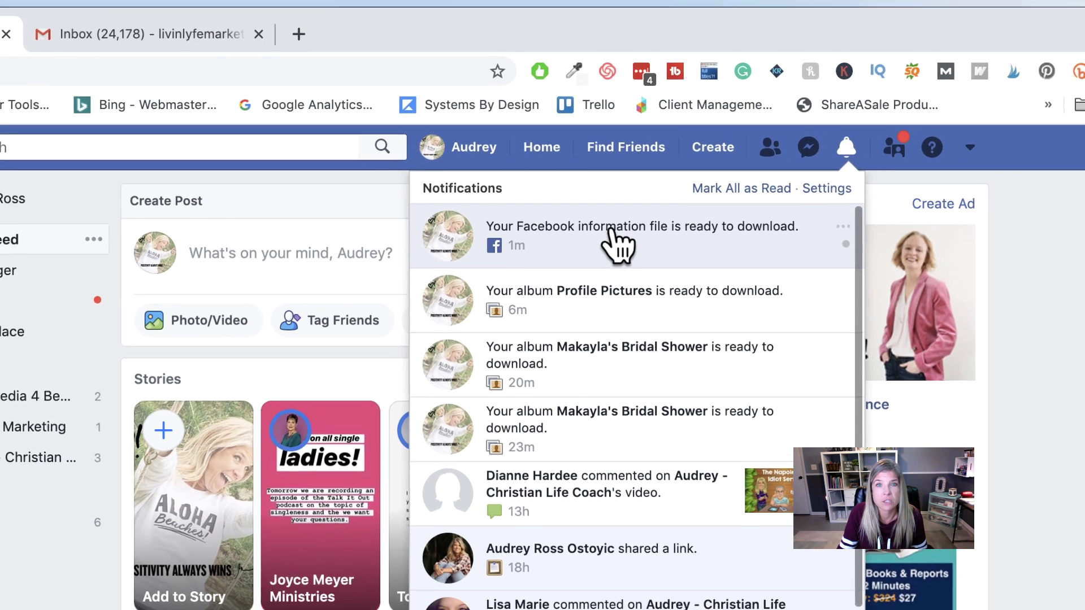
click(708, 257)
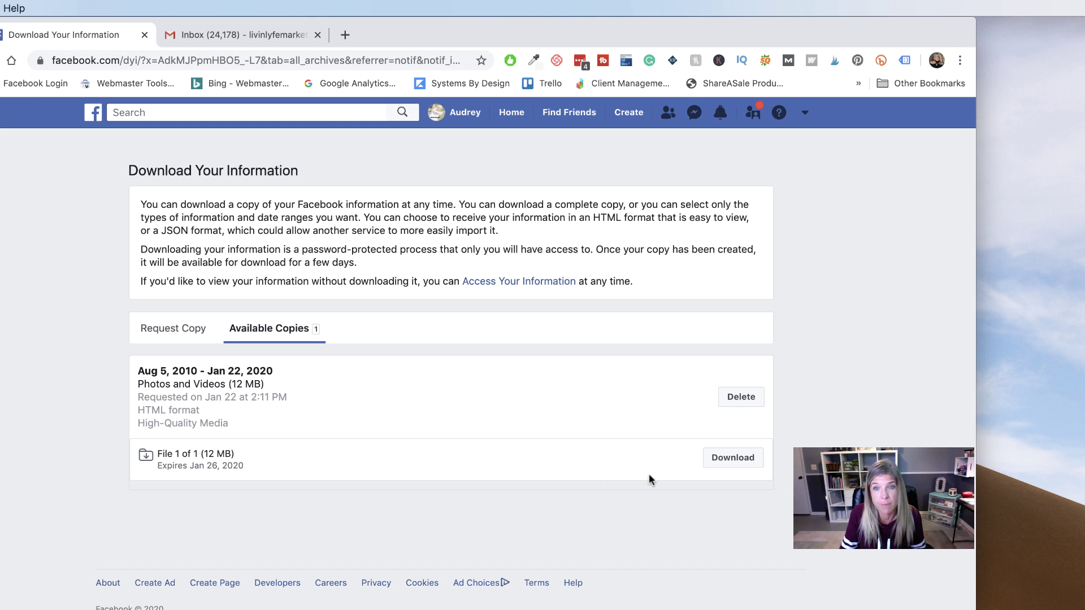
Download the Photos and Videos copy, saving it as facebook-photos-videos
click(734, 460)
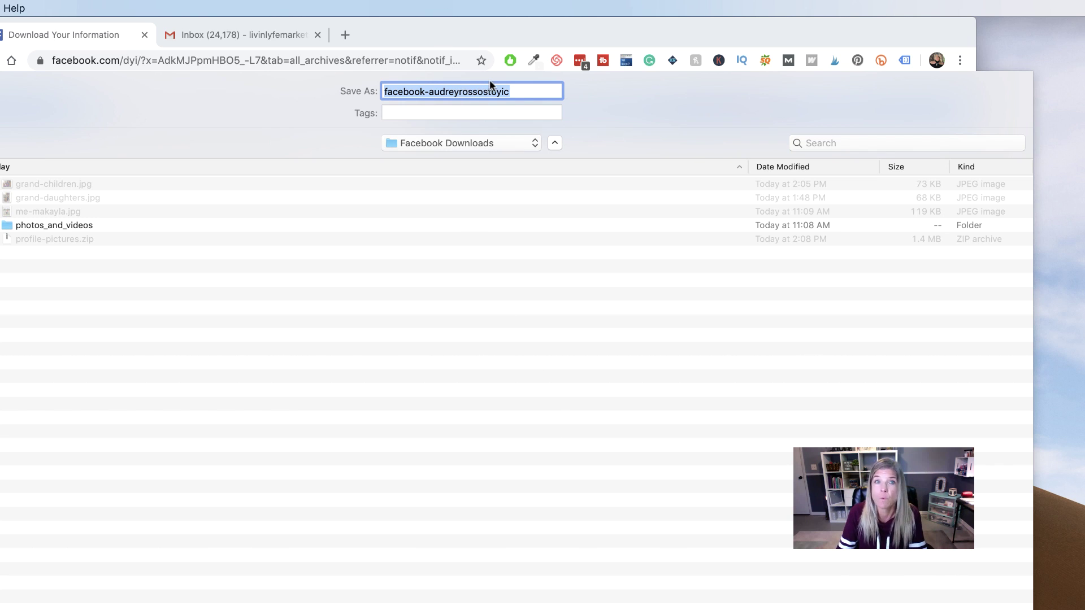
click(519, 93)
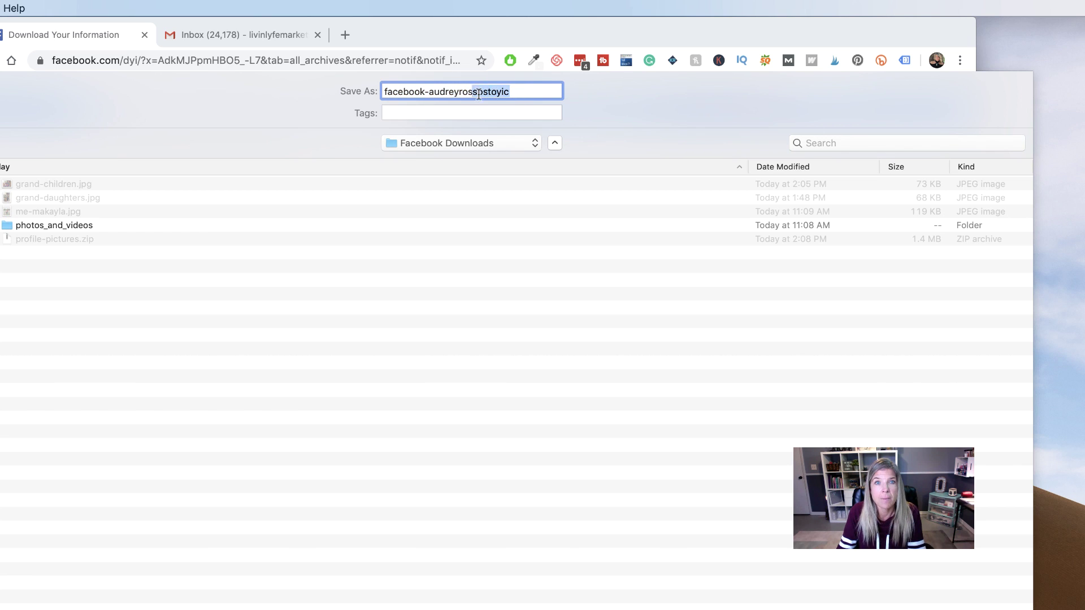
text(ph)
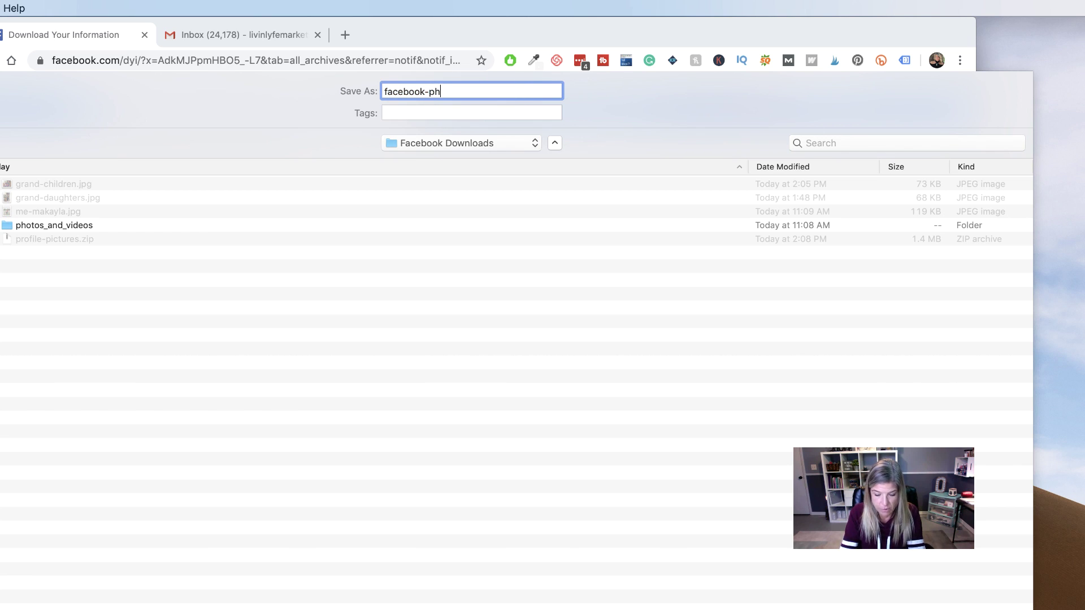
text(otos-vid)
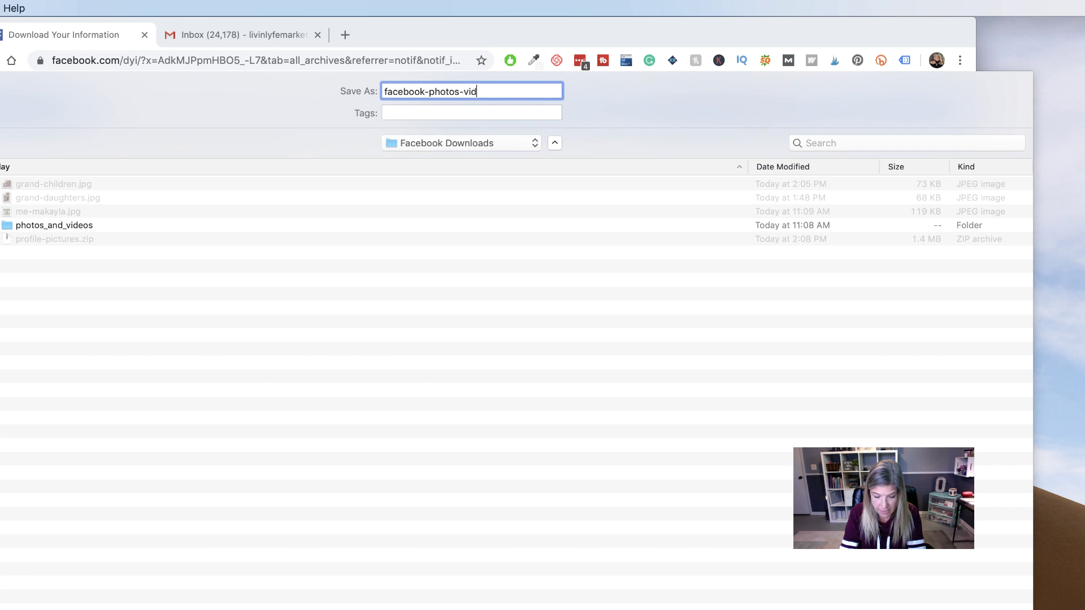
text(eos)
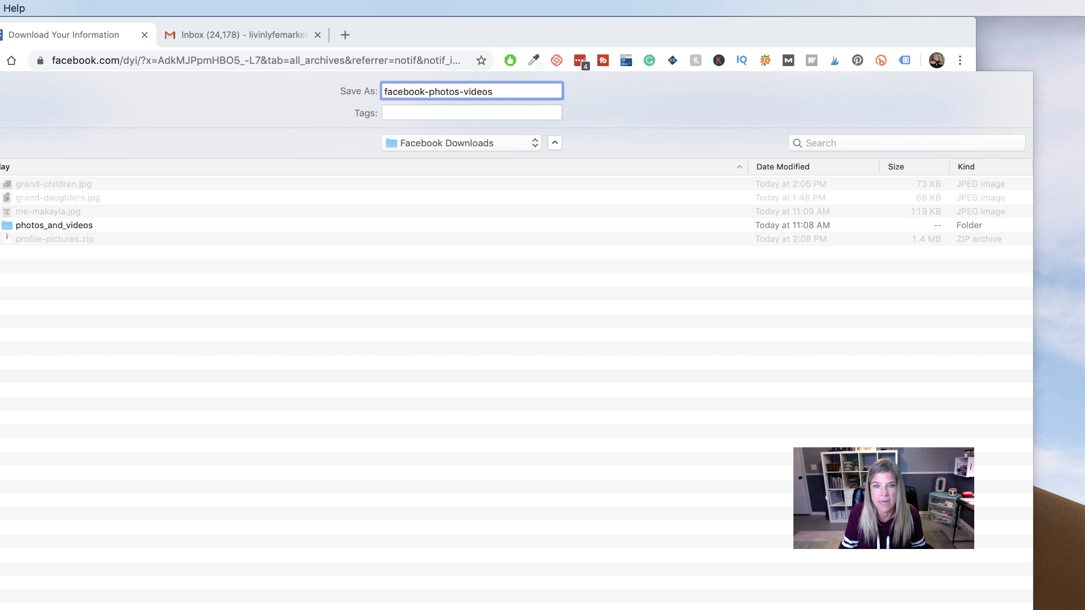
key(Return)
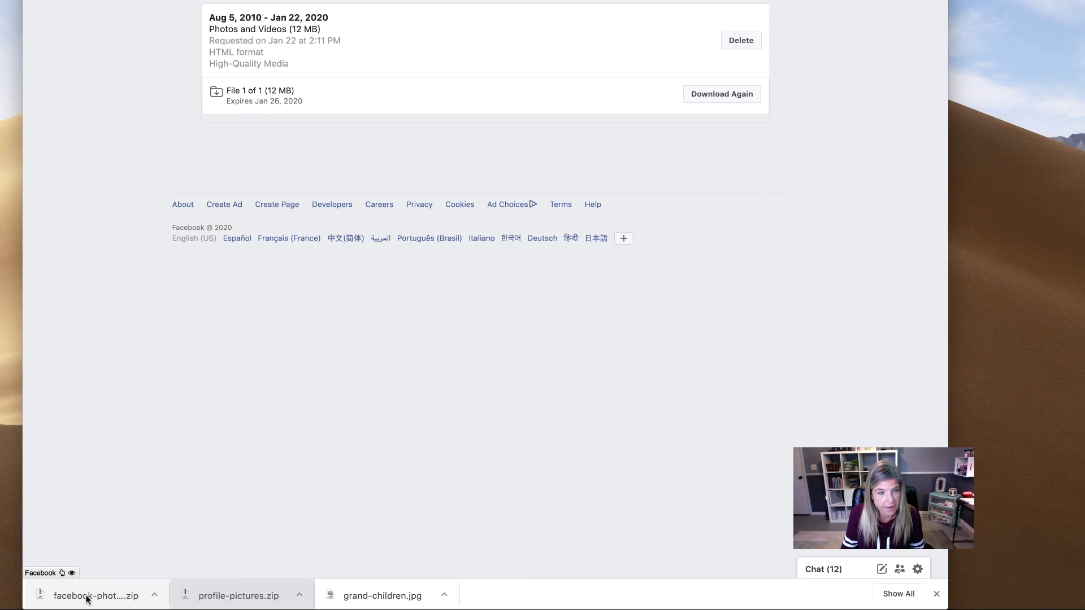
Unzip facebook-photos-videos.zip and expand the facebook-photos-videos and photos_and_videos folders
click(88, 596)
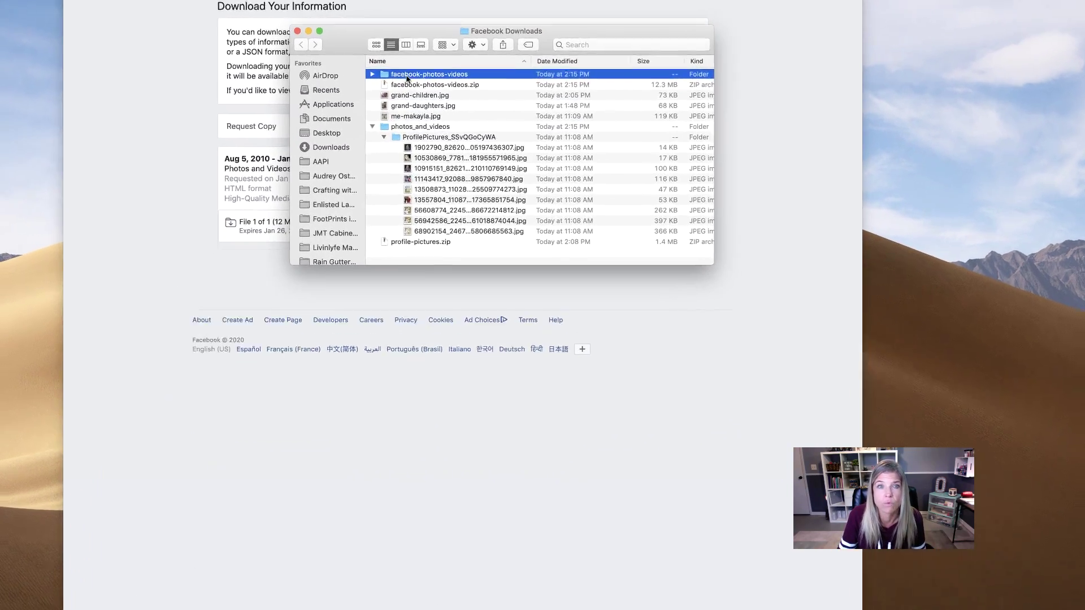
click(370, 74)
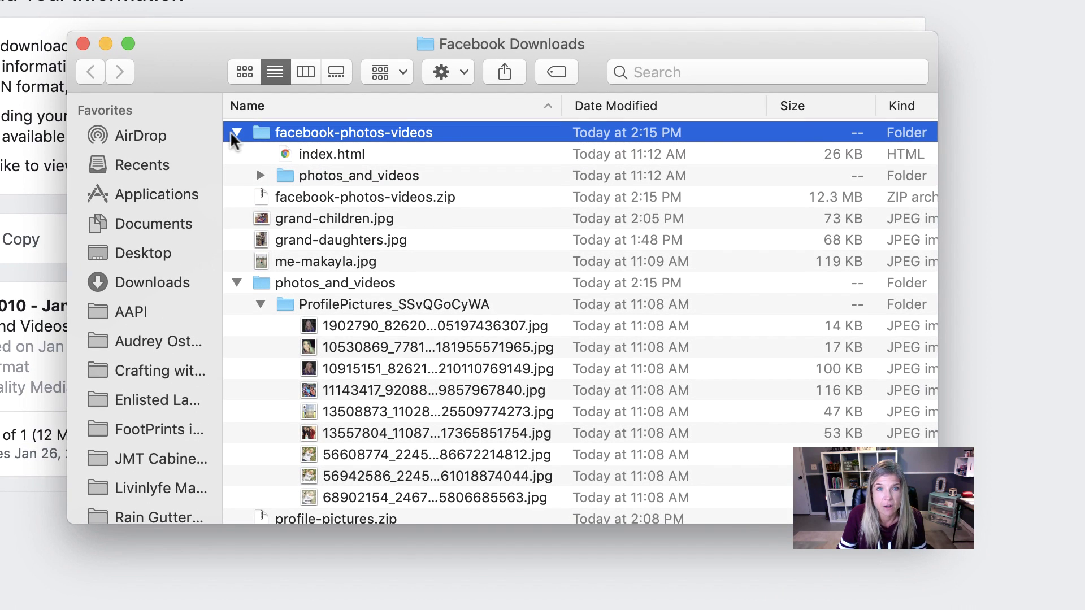
click(260, 175)
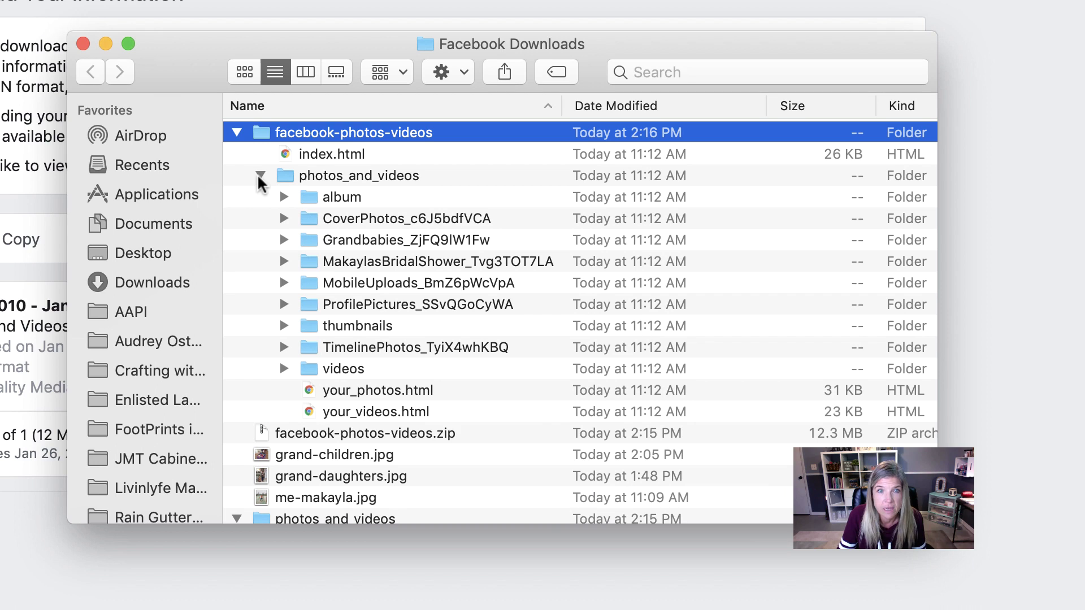
Peek inside the Grandbabies_ZjFQ9lW1Fw, album and thumbnails folders
click(284, 240)
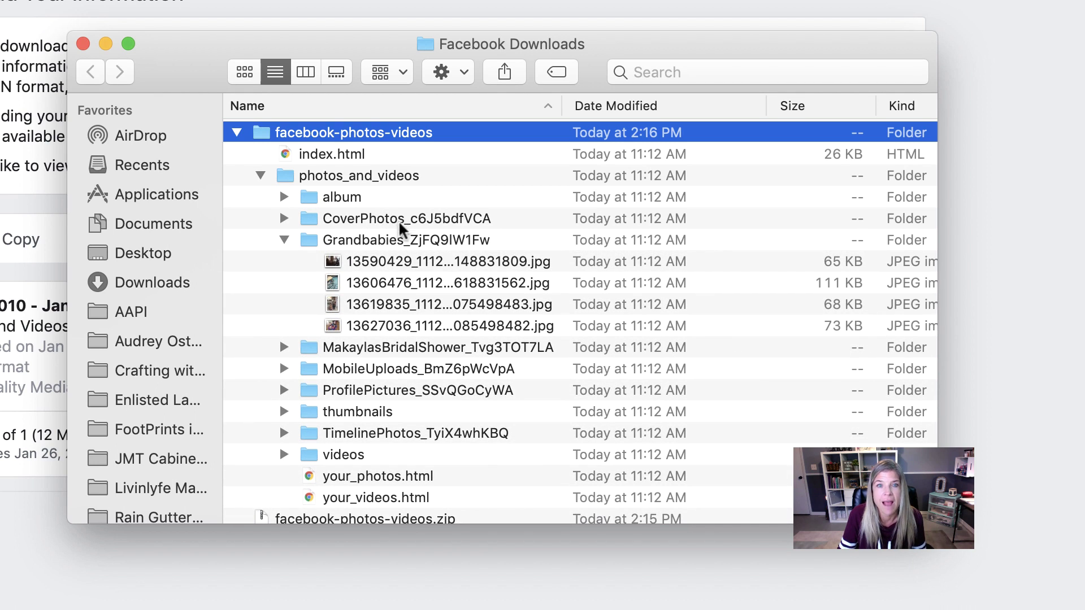
click(284, 240)
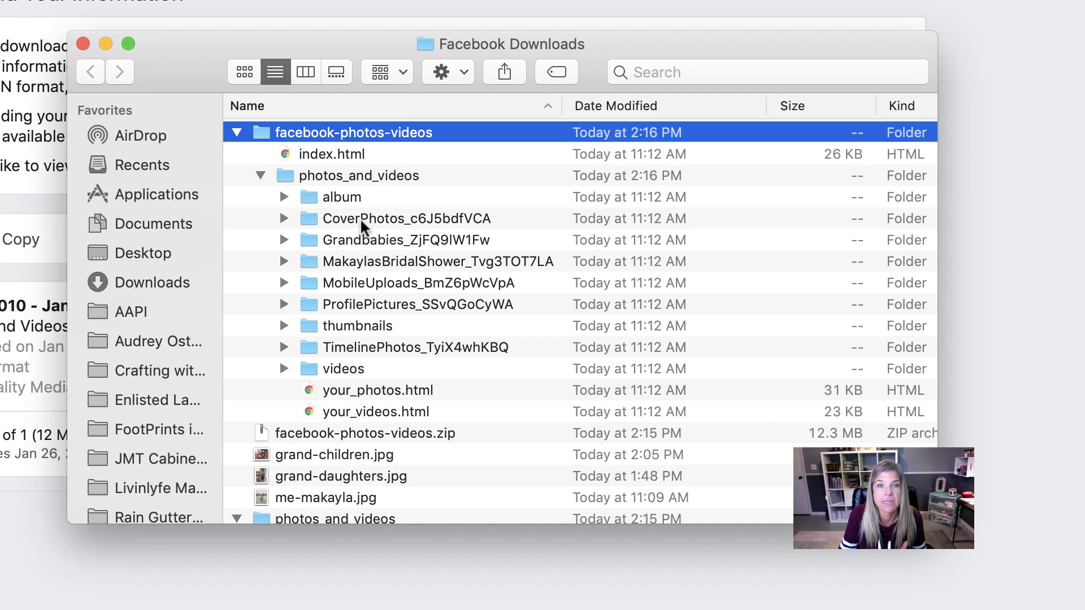
click(284, 197)
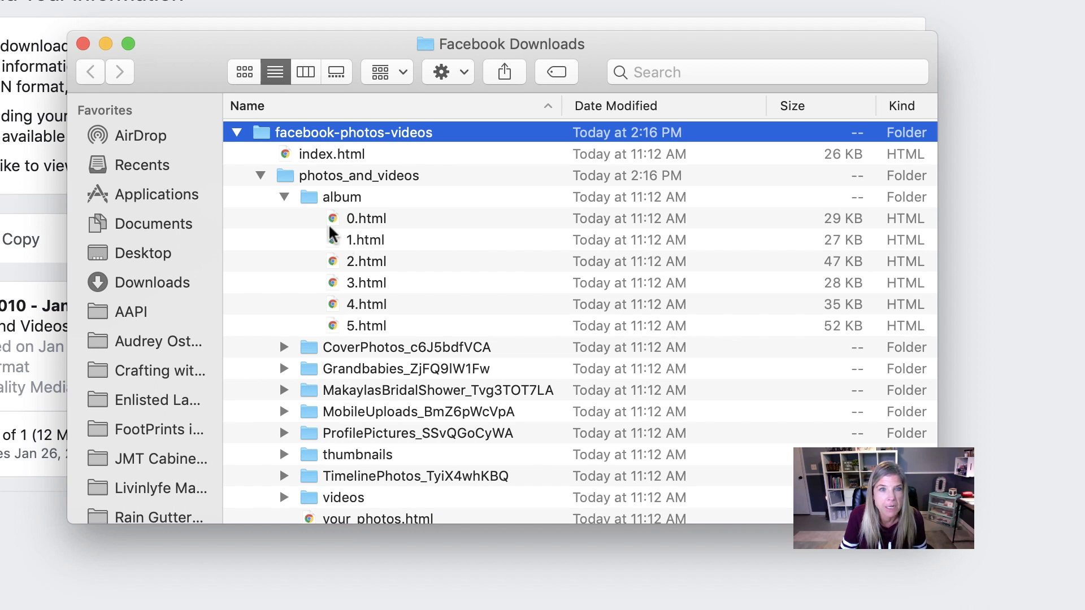
click(284, 198)
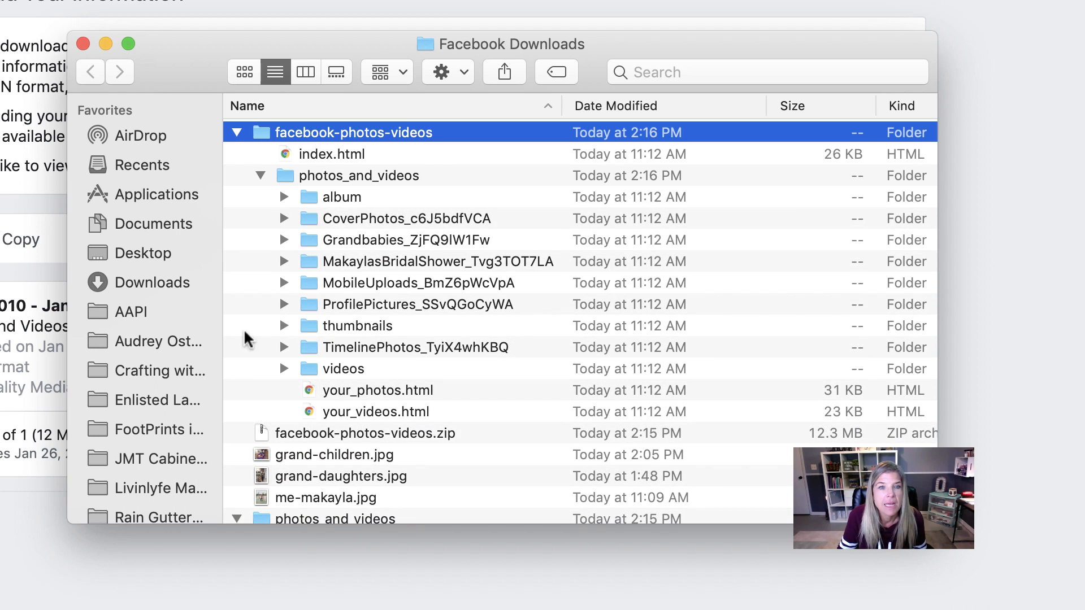
click(284, 326)
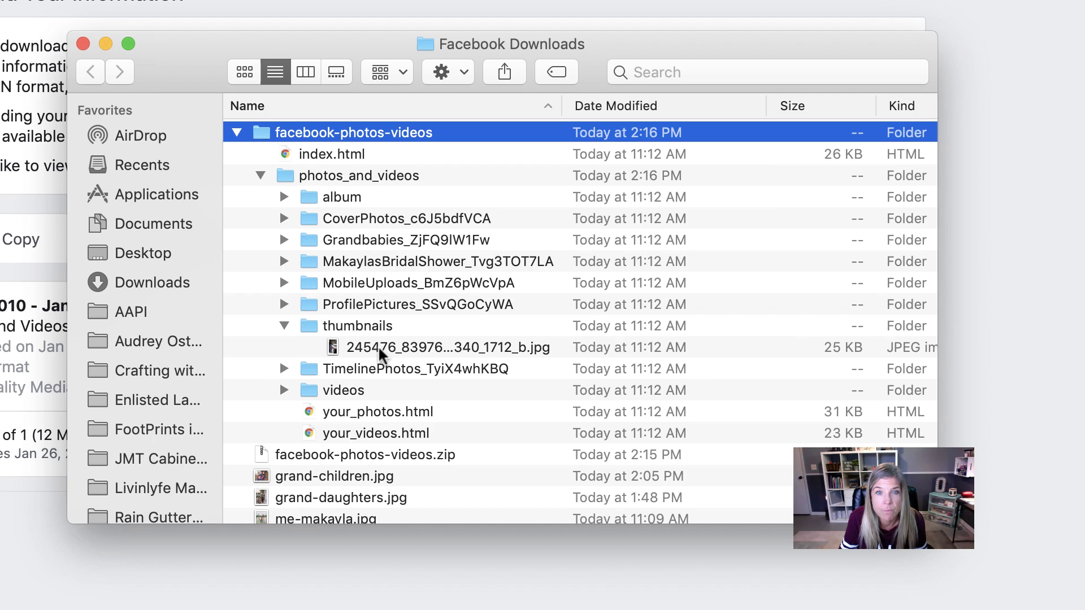
scroll(378, 344, down, 2)
scroll(378, 344, up, 2)
scroll(378, 343, right, 1)
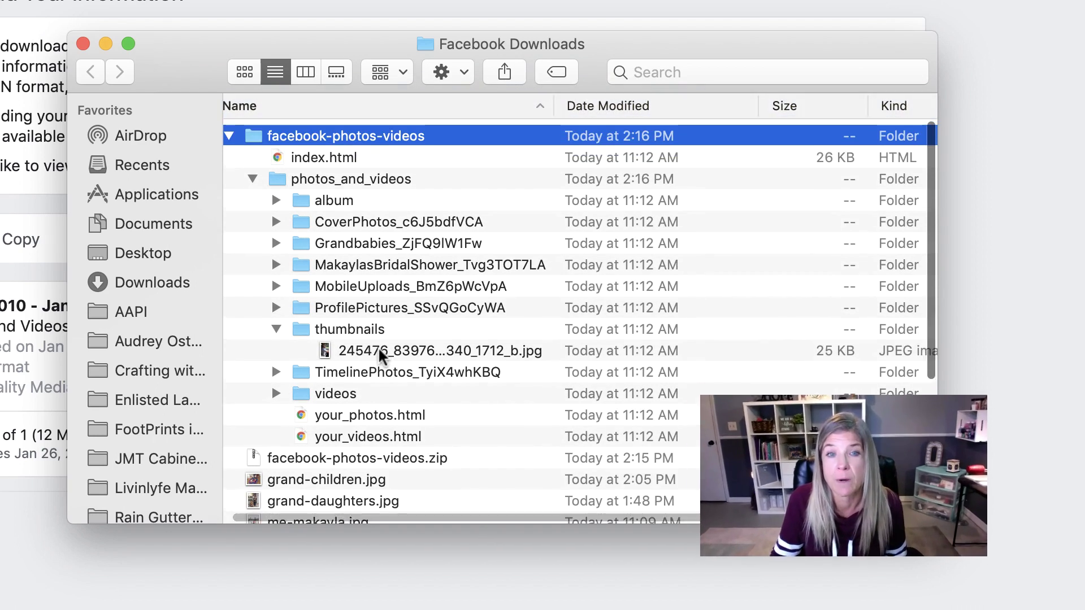